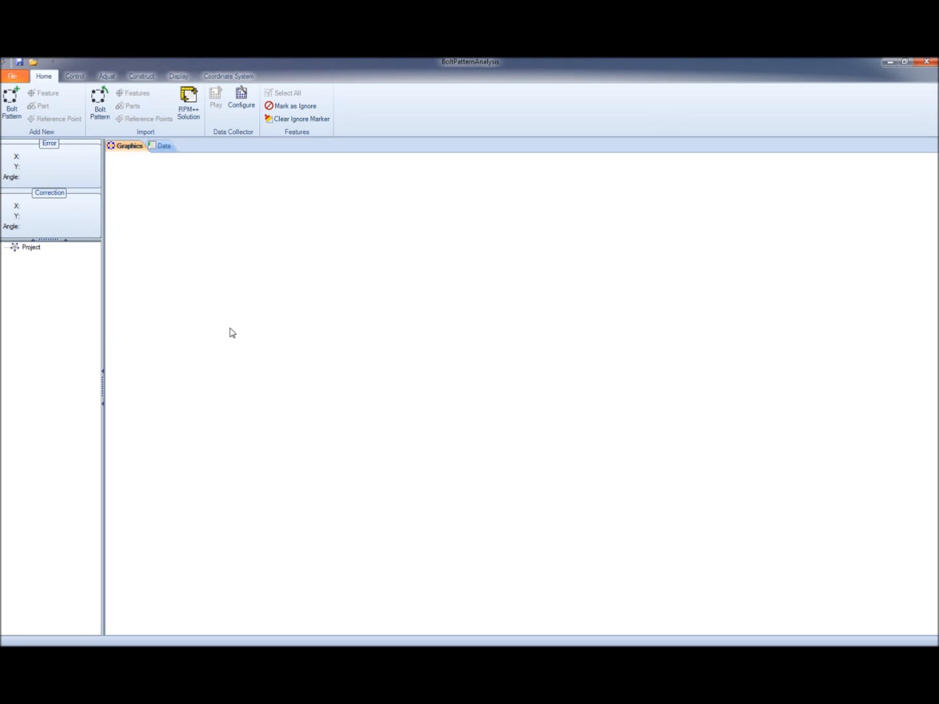
Open the recent BPA Example solution
click(11, 79)
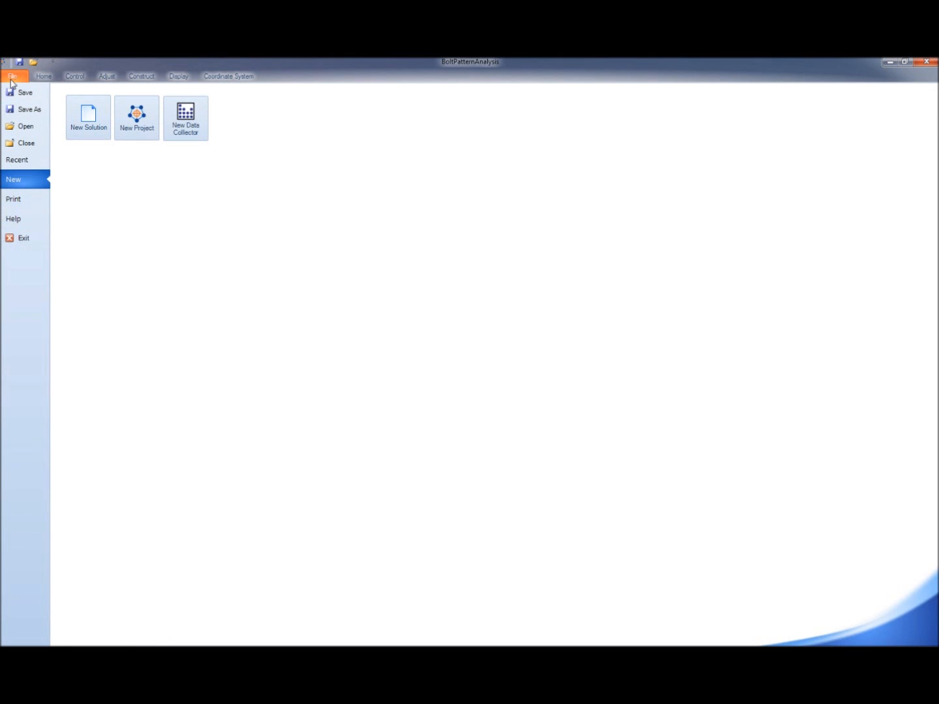
click(29, 160)
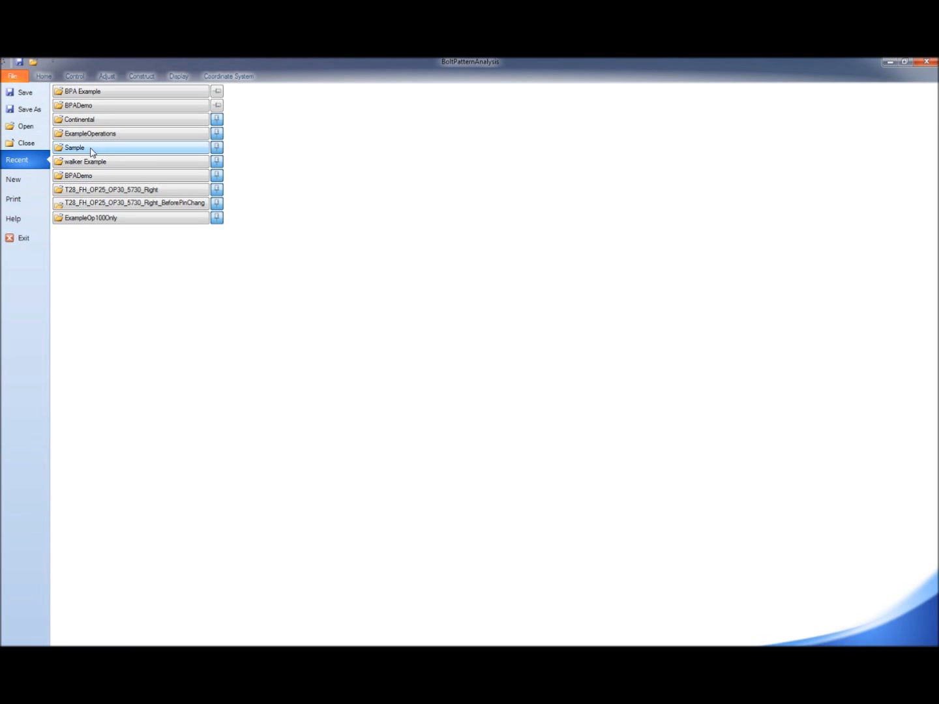
click(89, 95)
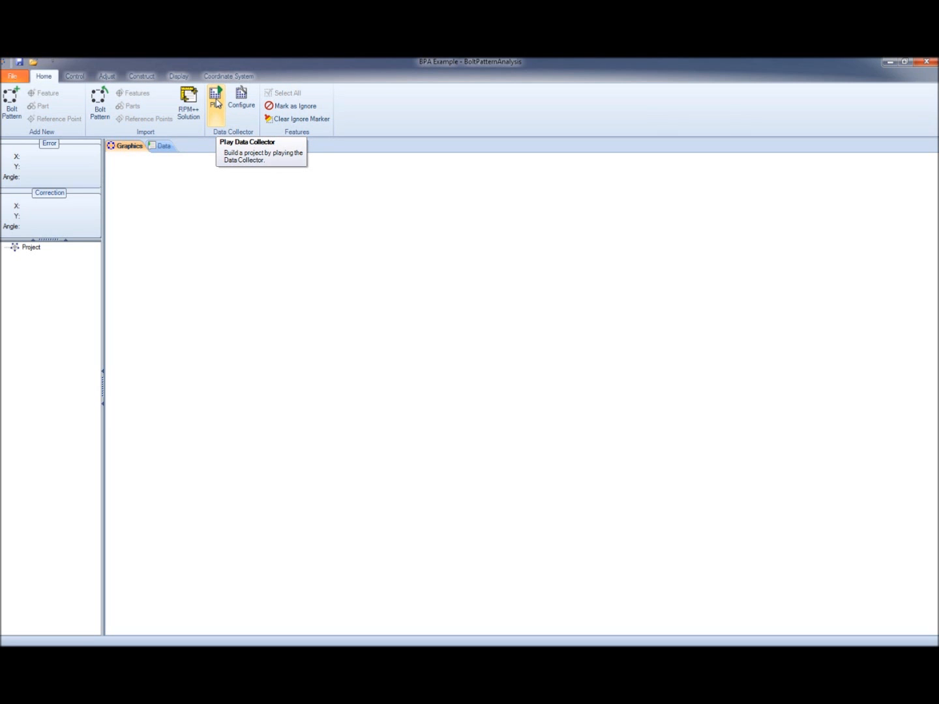
Play the data collector with the chosen number of parts to build the project
click(217, 103)
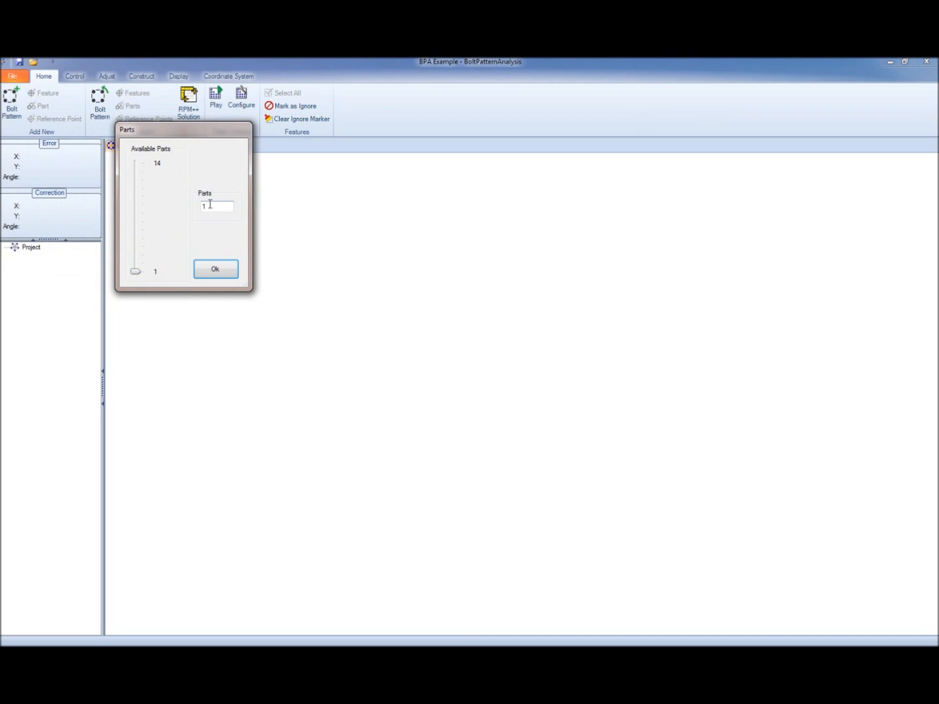
double_click(210, 205)
click(225, 272)
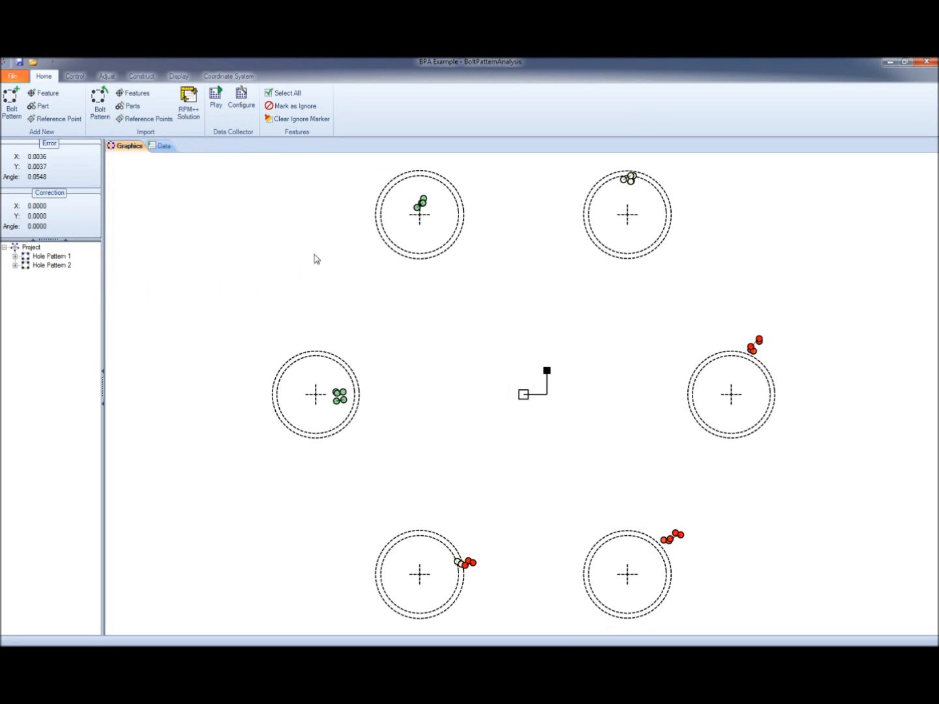
Examine the graphics of Hole Pattern 1 and Hole Pattern 2 in the project
click(65, 264)
click(52, 257)
click(53, 264)
click(50, 259)
click(232, 306)
Review the data source settings in the BPA Example solution's data collector configuration and close it
click(11, 81)
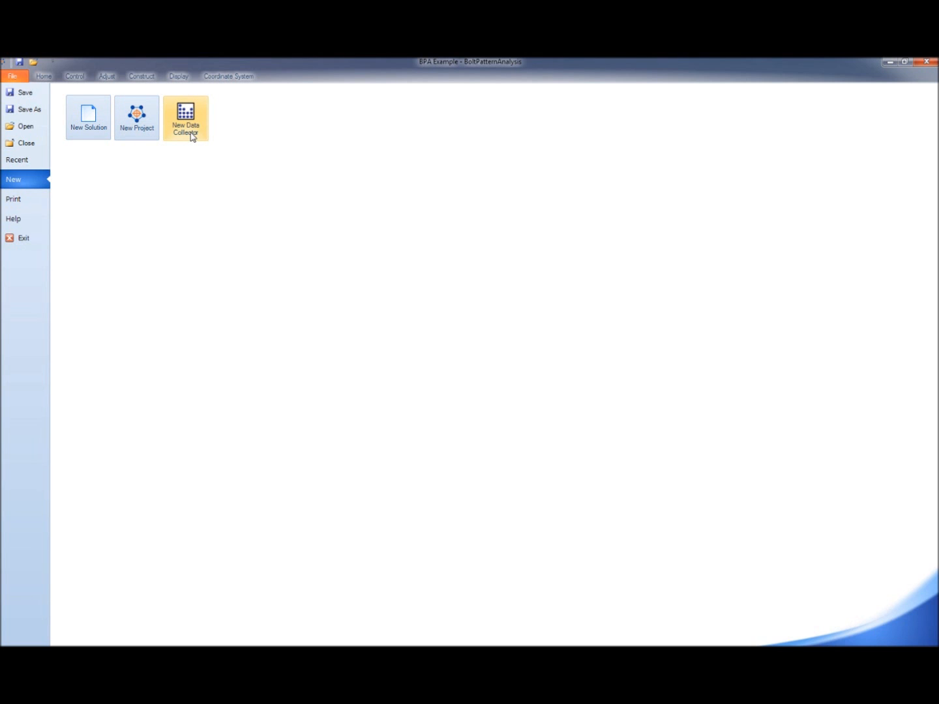
click(44, 77)
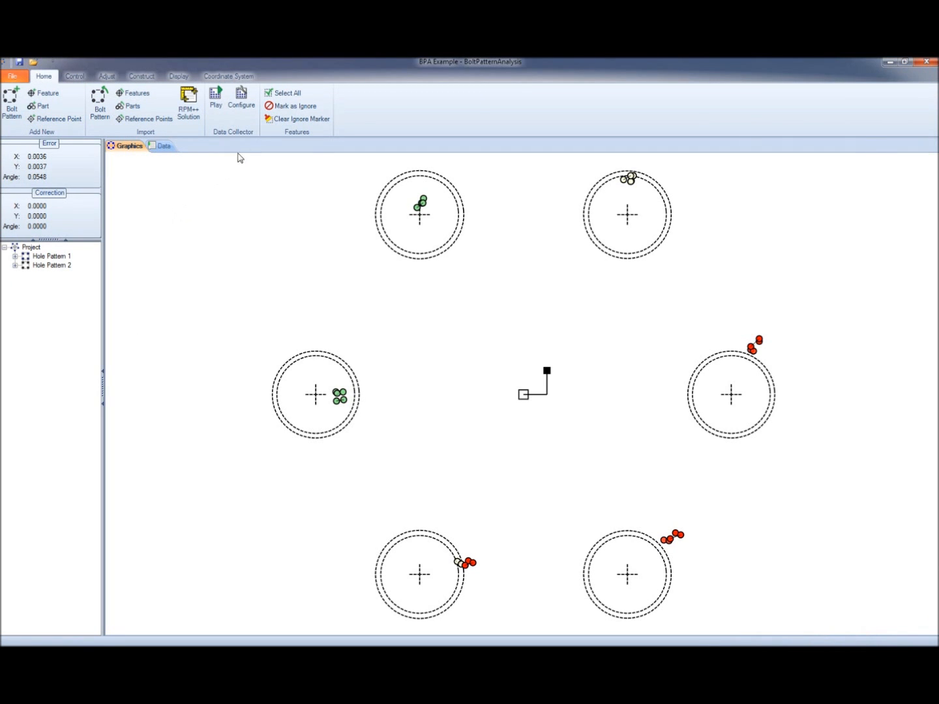
click(251, 109)
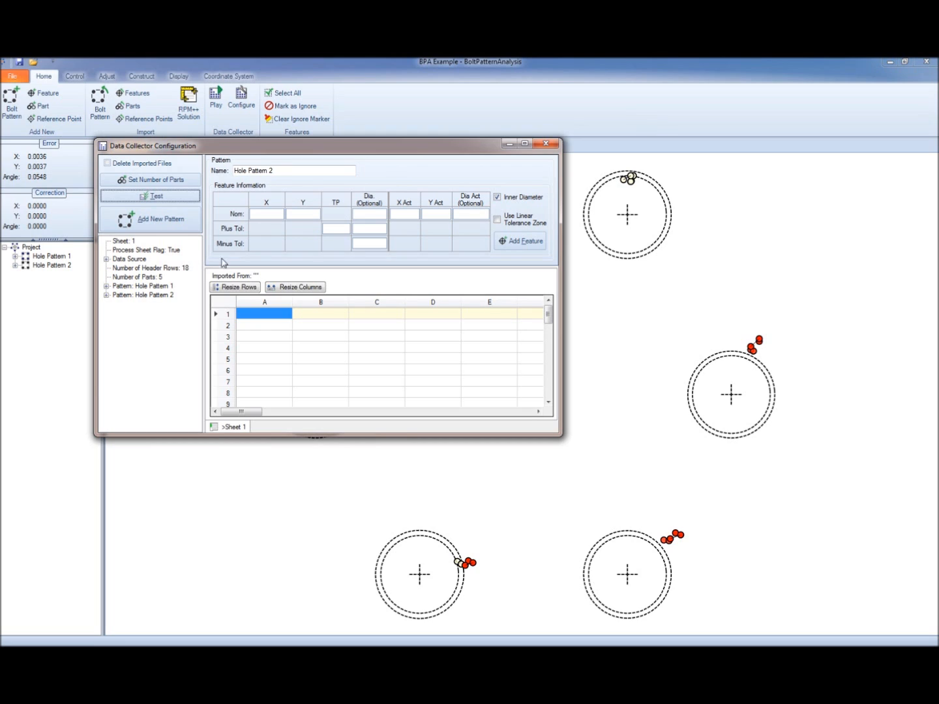
click(124, 261)
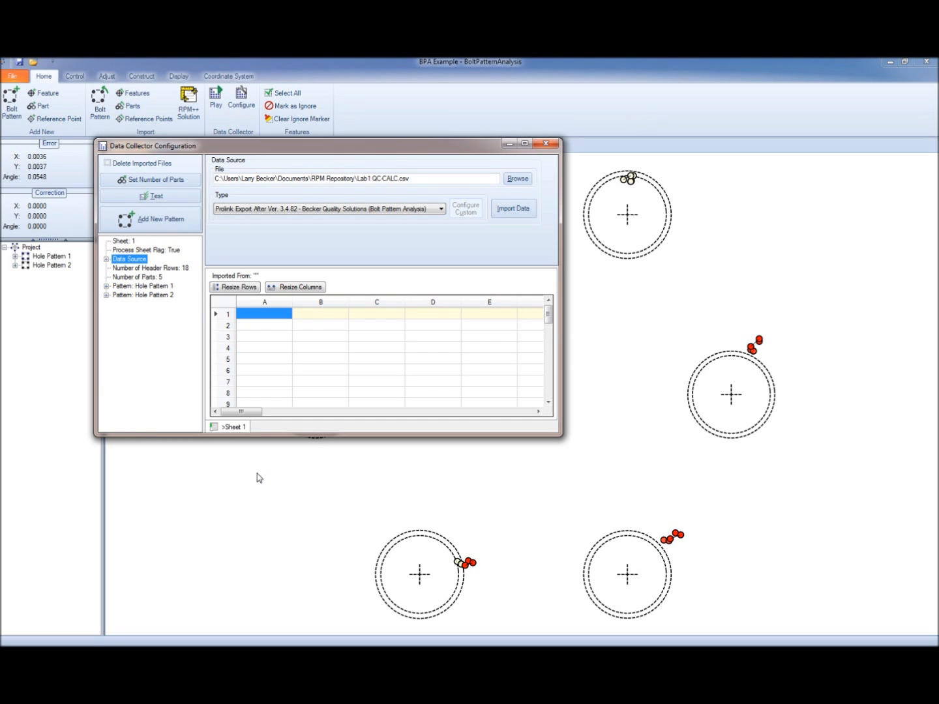
click(545, 145)
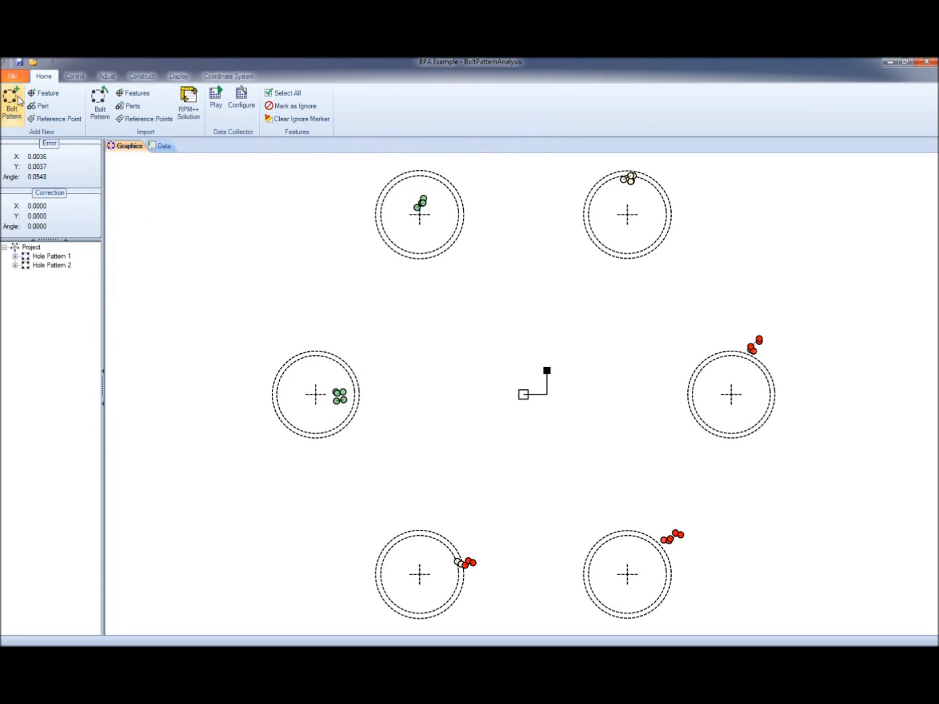
Create a new solution without saving the current one
click(13, 79)
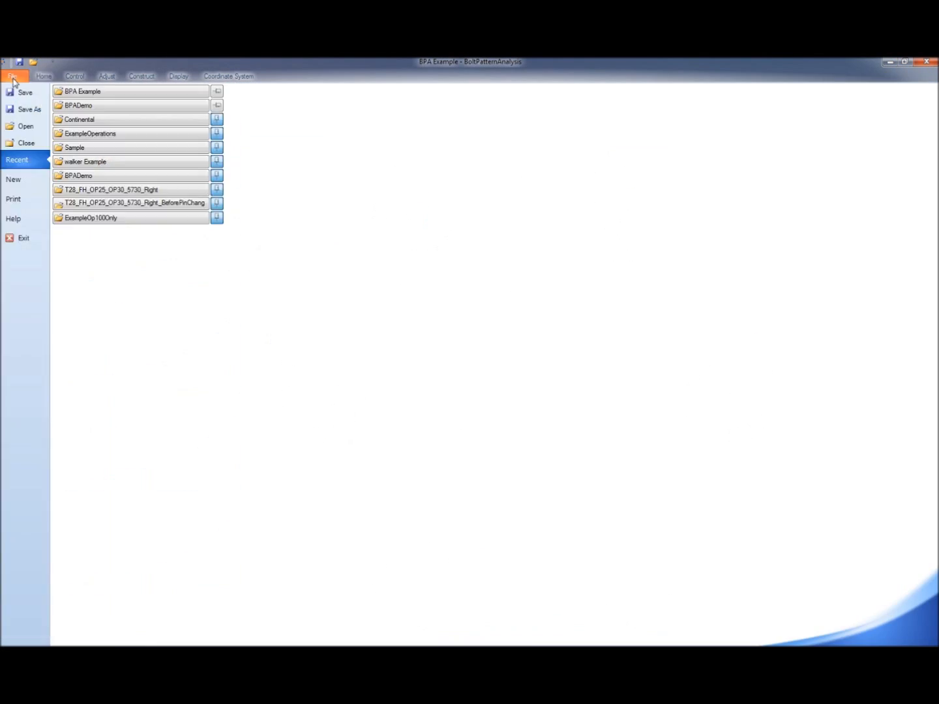
click(37, 181)
click(88, 118)
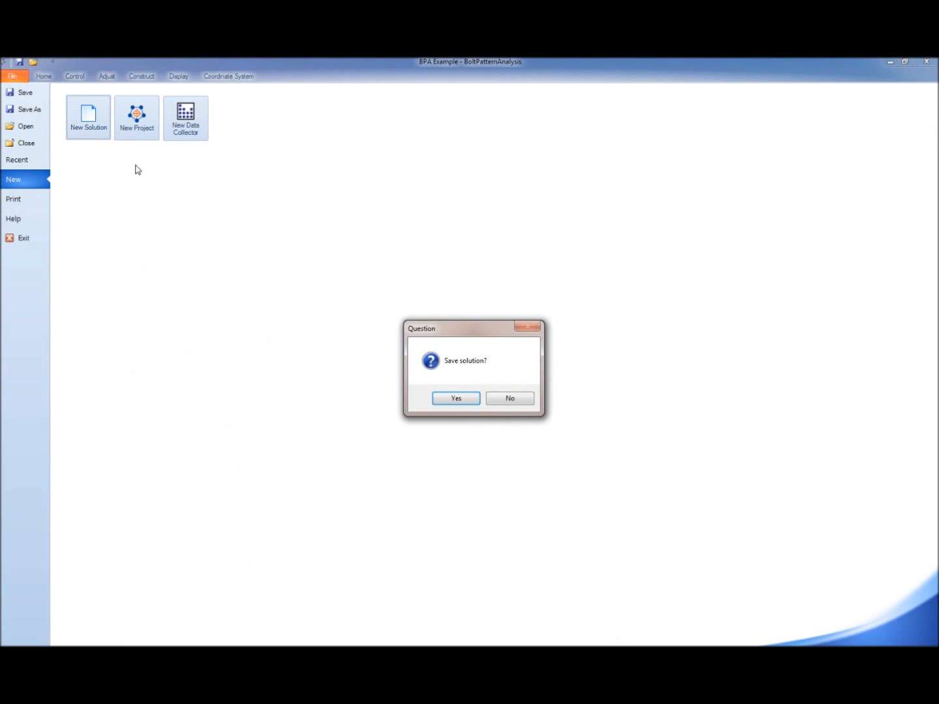
click(505, 399)
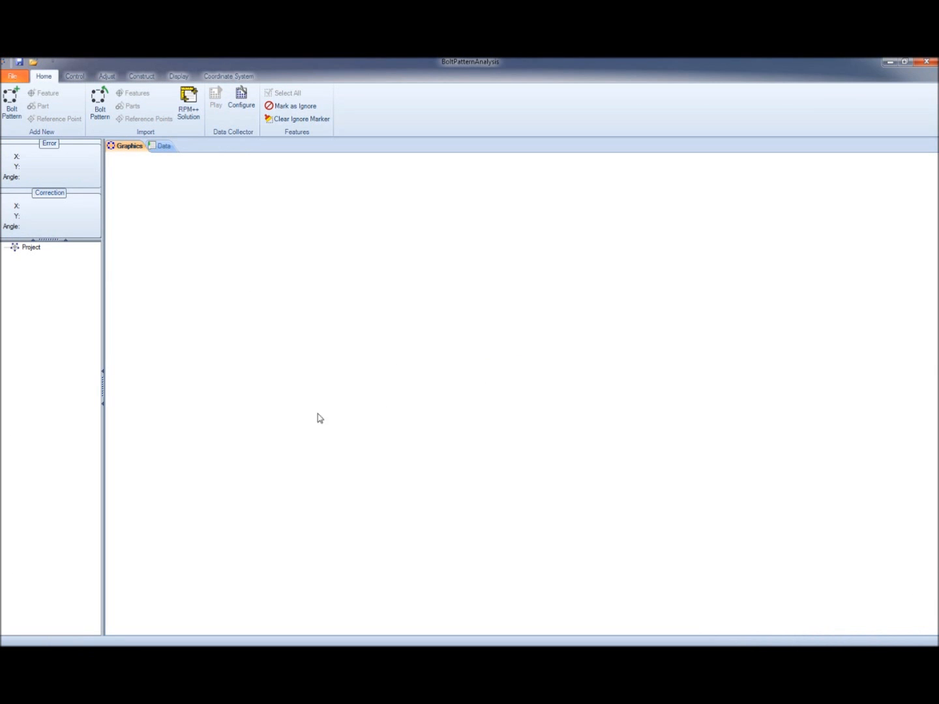
Switch to QC-CALC Real-Time and RPM Training CMM, simulate one inspection of Lab2 QC-CALC, and close both windows
key(alt+Tab)
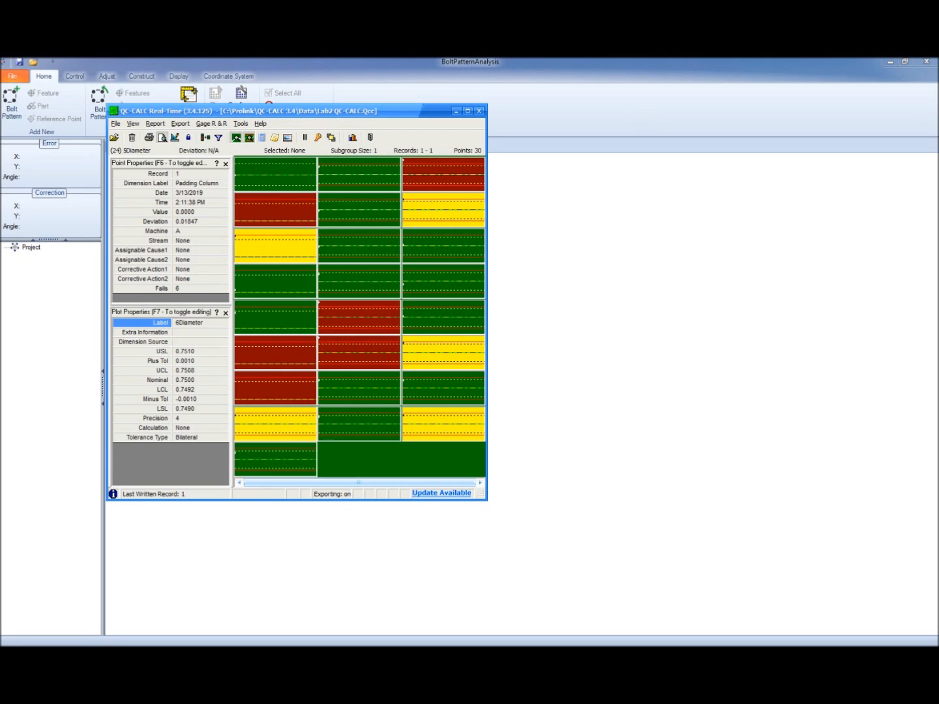
key(alt+Tab)
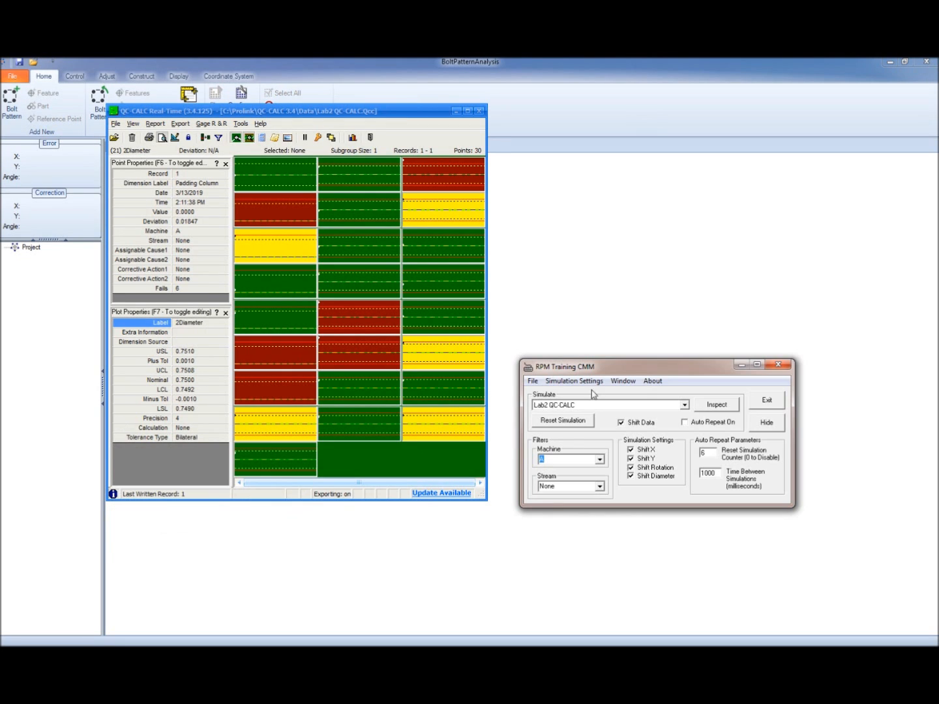
drag(663, 368, 666, 386)
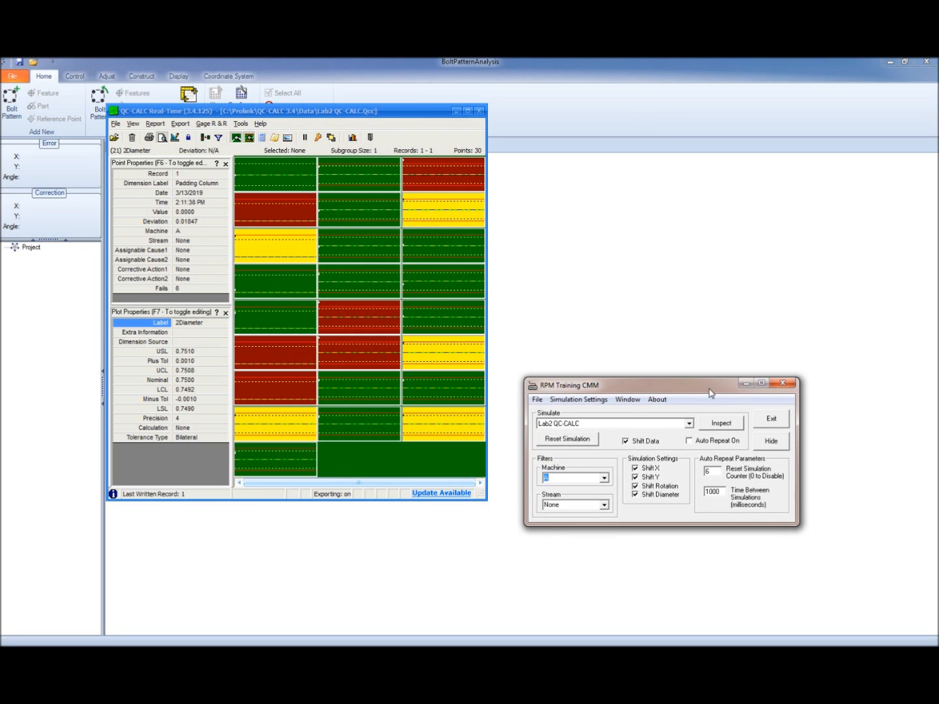
drag(711, 391, 716, 401)
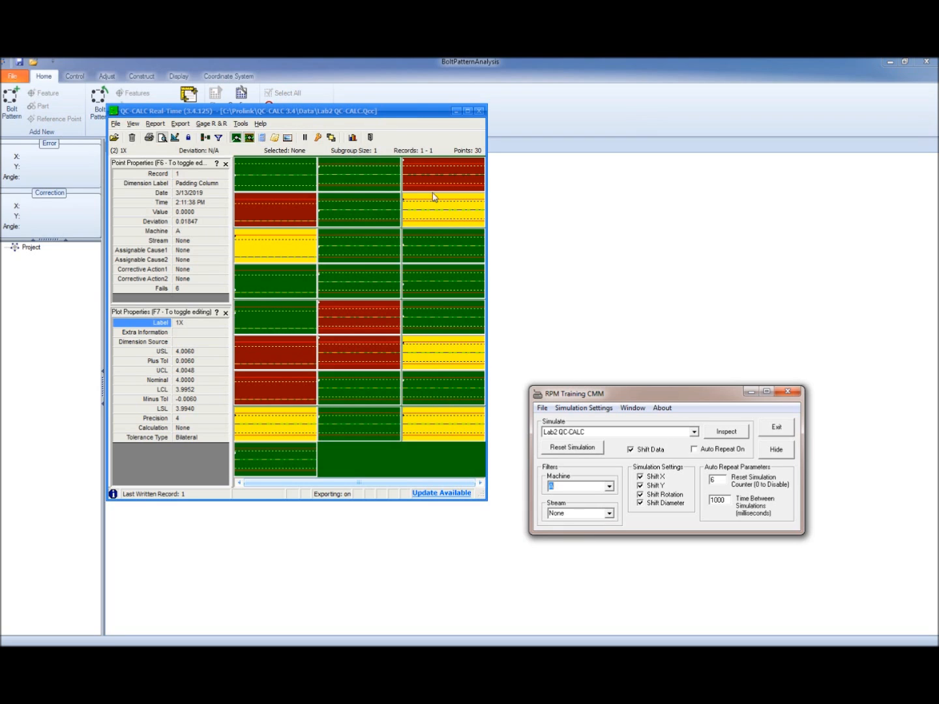
click(720, 438)
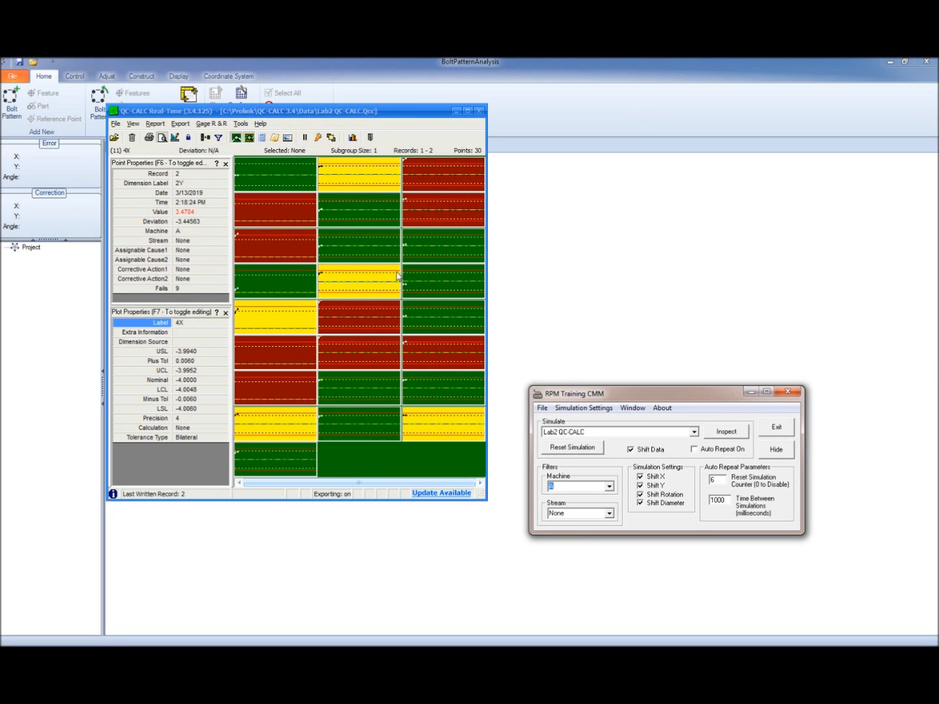
click(788, 391)
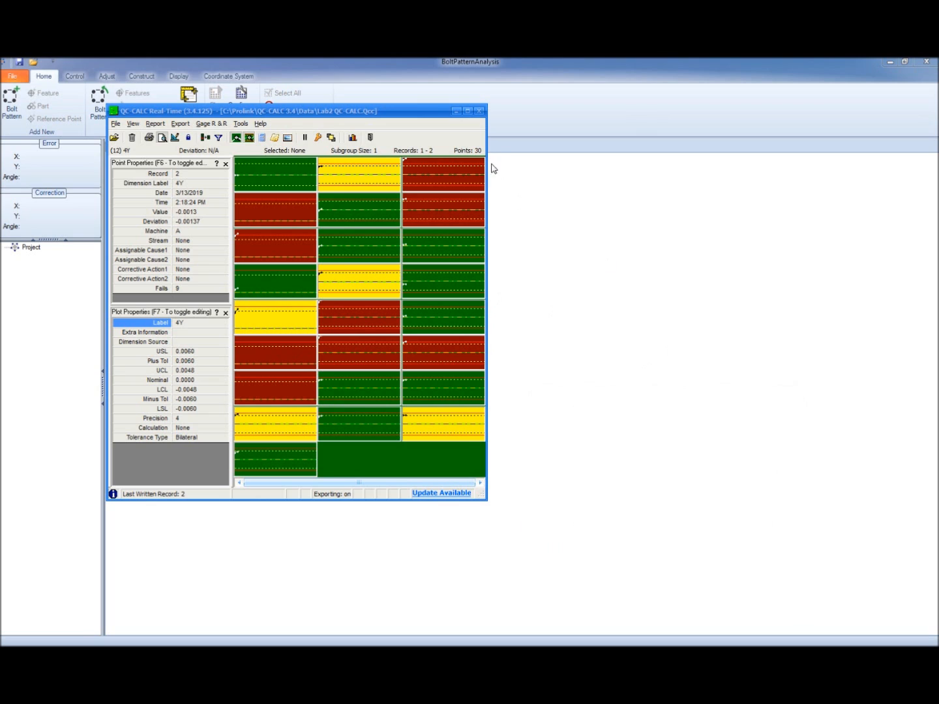
click(479, 111)
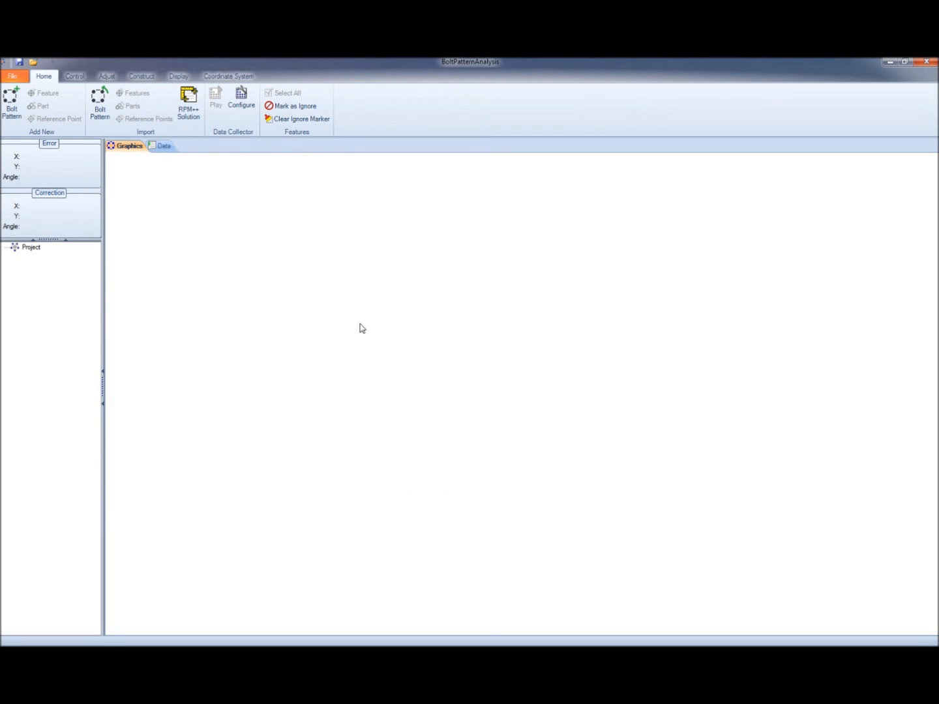
Open the new solution's data collector configuration maximized and keep the data source type Prolink Export After Ver. 3.4.82 (Bolt Pattern Analysis)
click(241, 113)
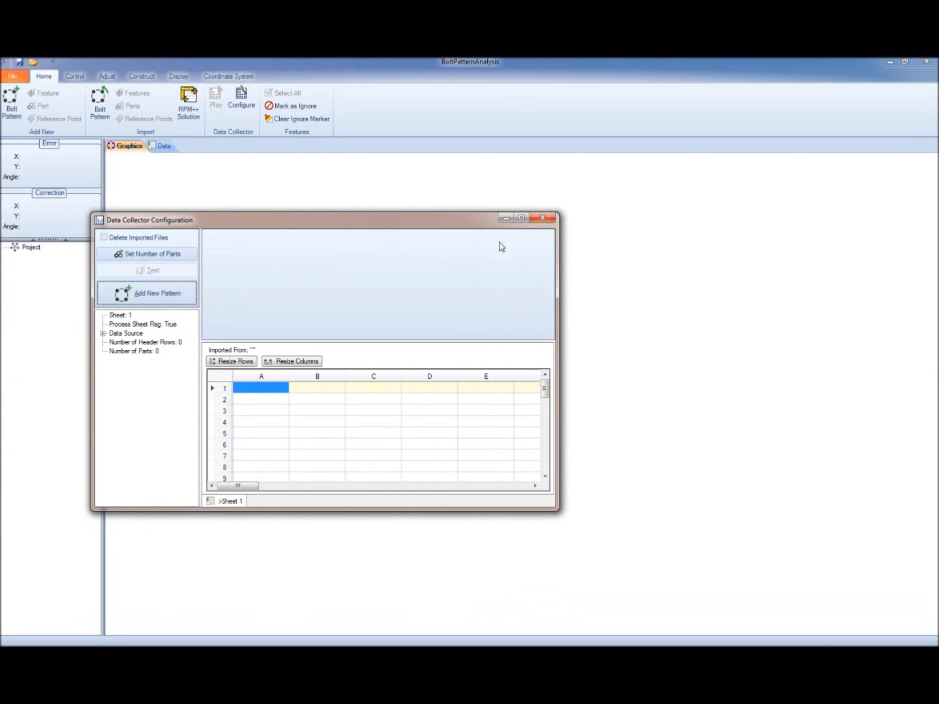
click(522, 218)
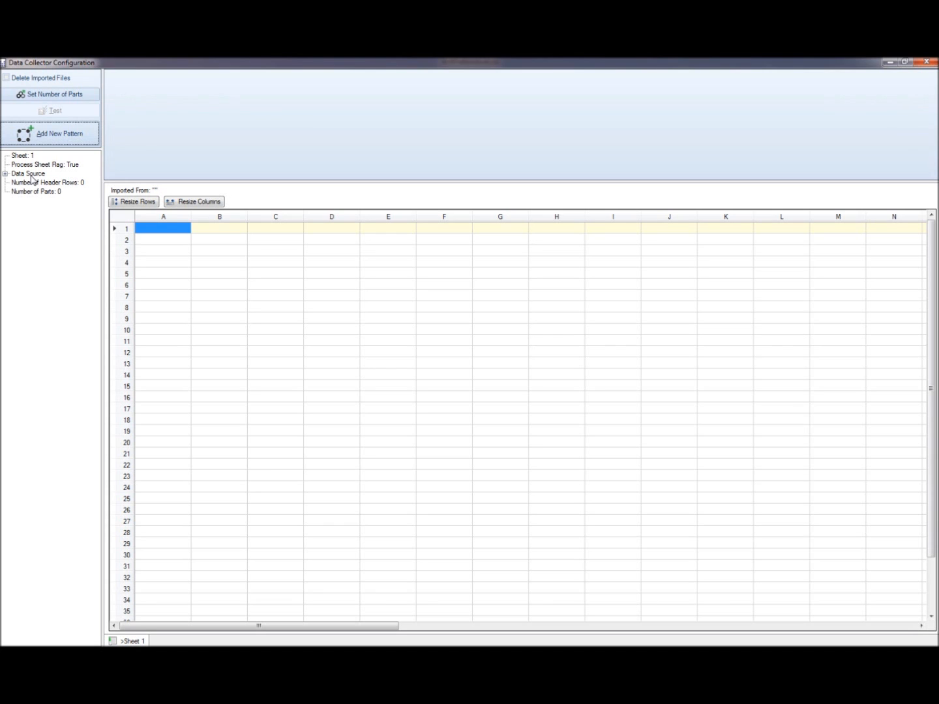
click(30, 173)
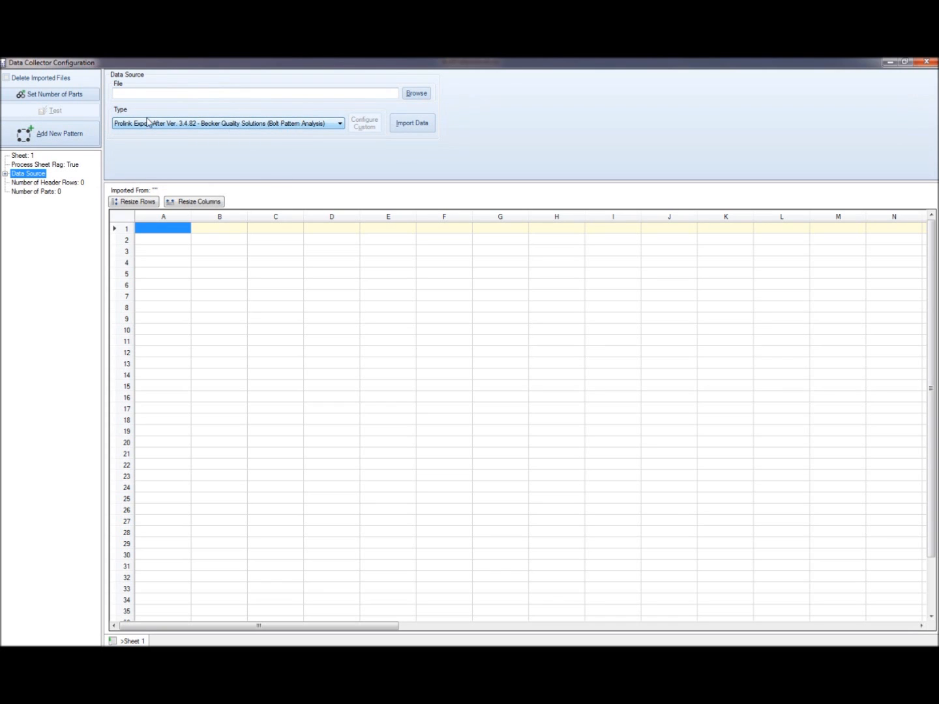
click(274, 125)
click(273, 126)
Select Lab2 QC-CALC.csv from the RPM Repository folder in Documents as the data source file
click(416, 93)
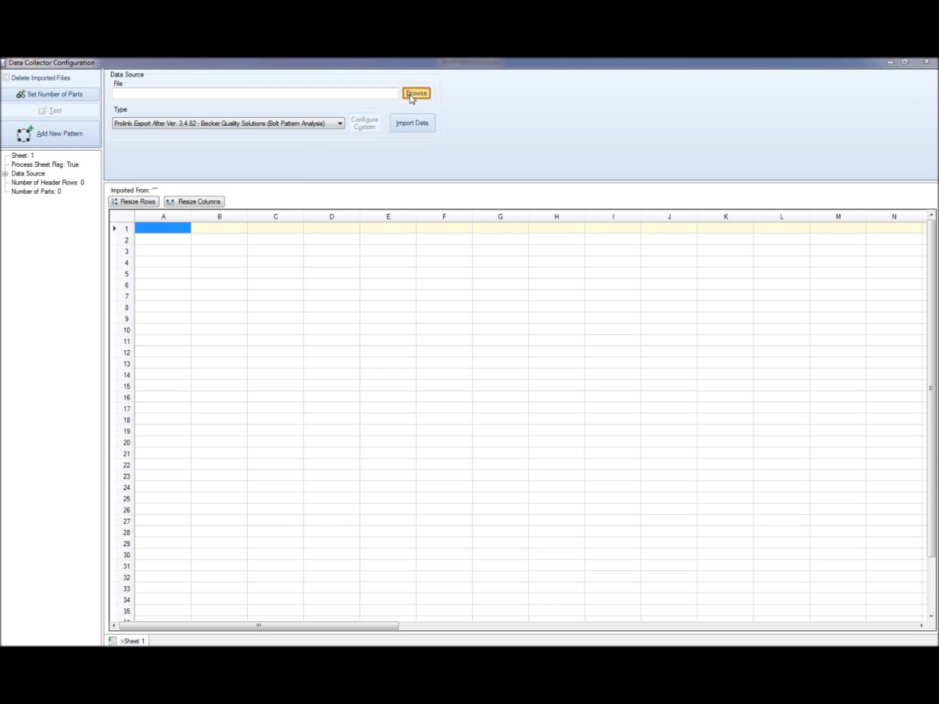
drag(475, 120, 465, 94)
click(474, 266)
scroll(472, 321, down, 13)
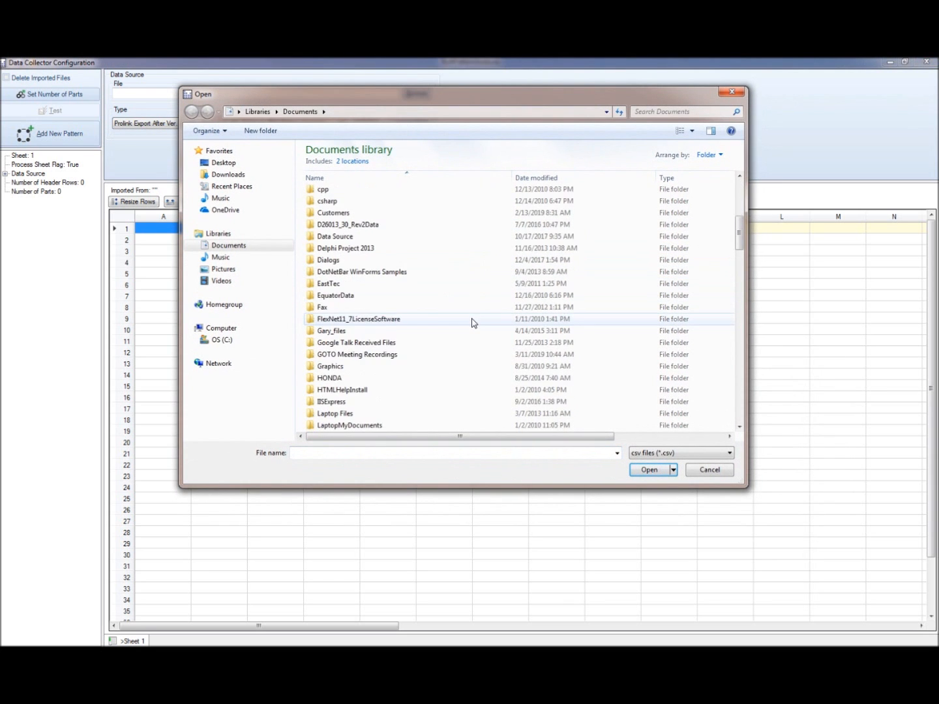
scroll(473, 321, down, 9)
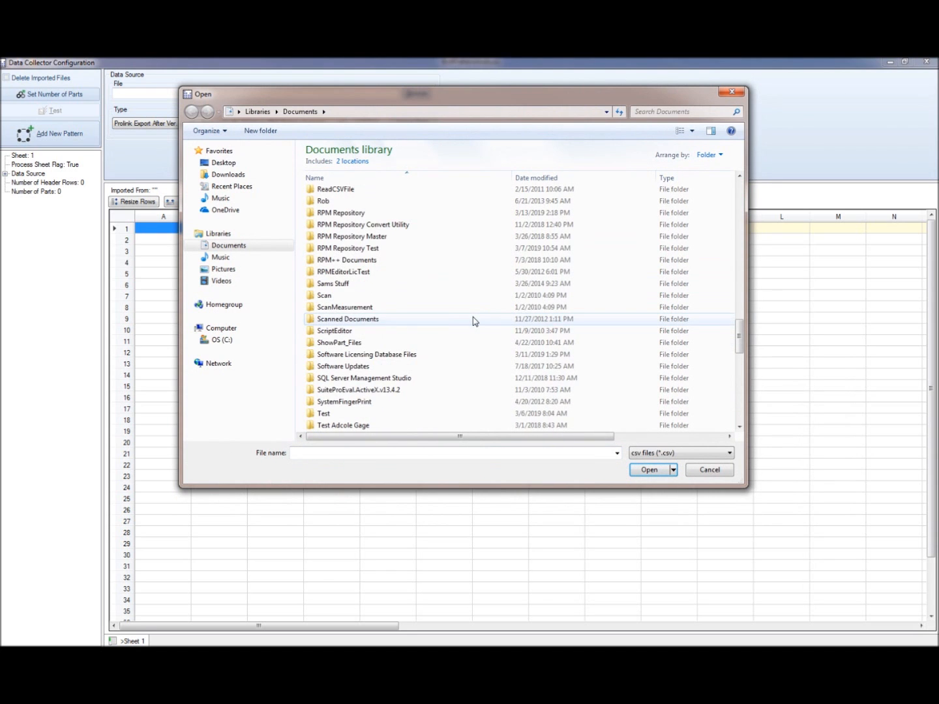
scroll(473, 320, up, 1)
double_click(355, 238)
scroll(492, 320, down, 12)
scroll(491, 337, down, 18)
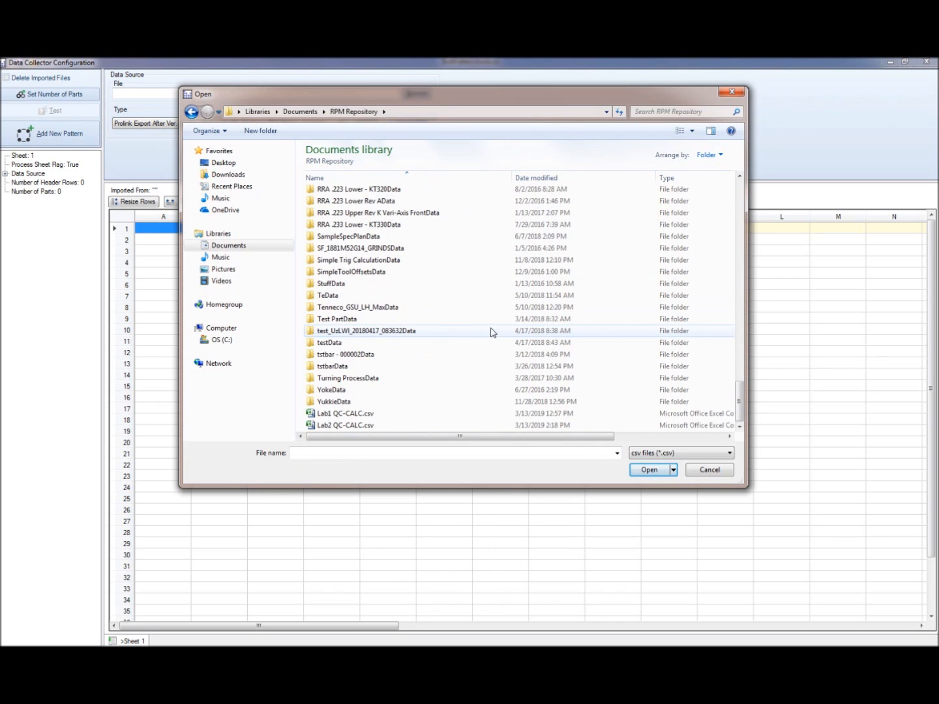
click(365, 426)
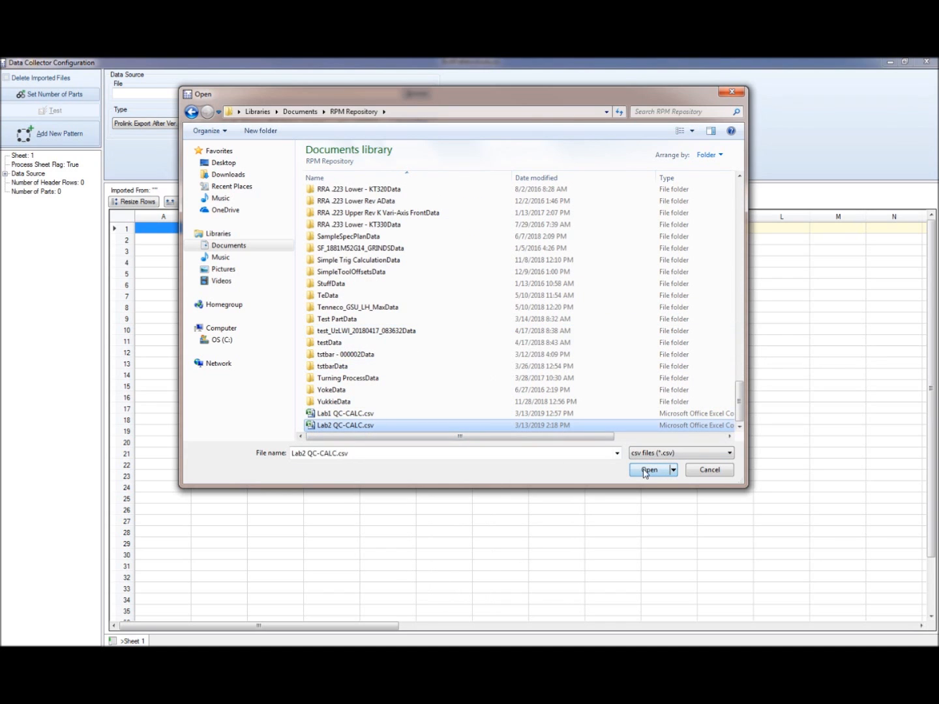
click(648, 471)
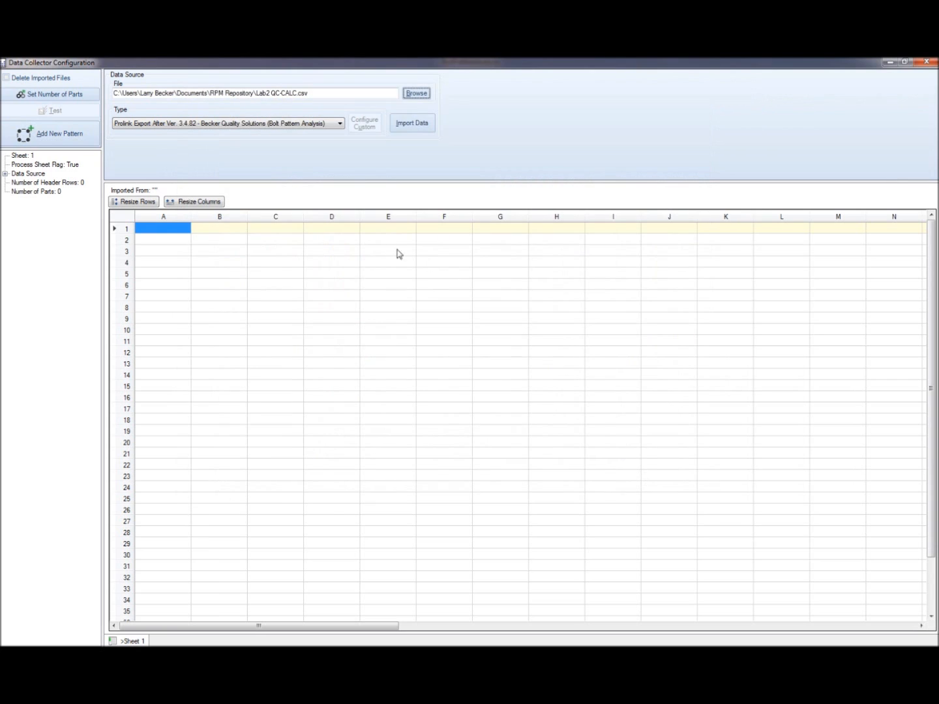
Import the data from the source file and resize the sheet's rows and columns to fit their contents
click(418, 129)
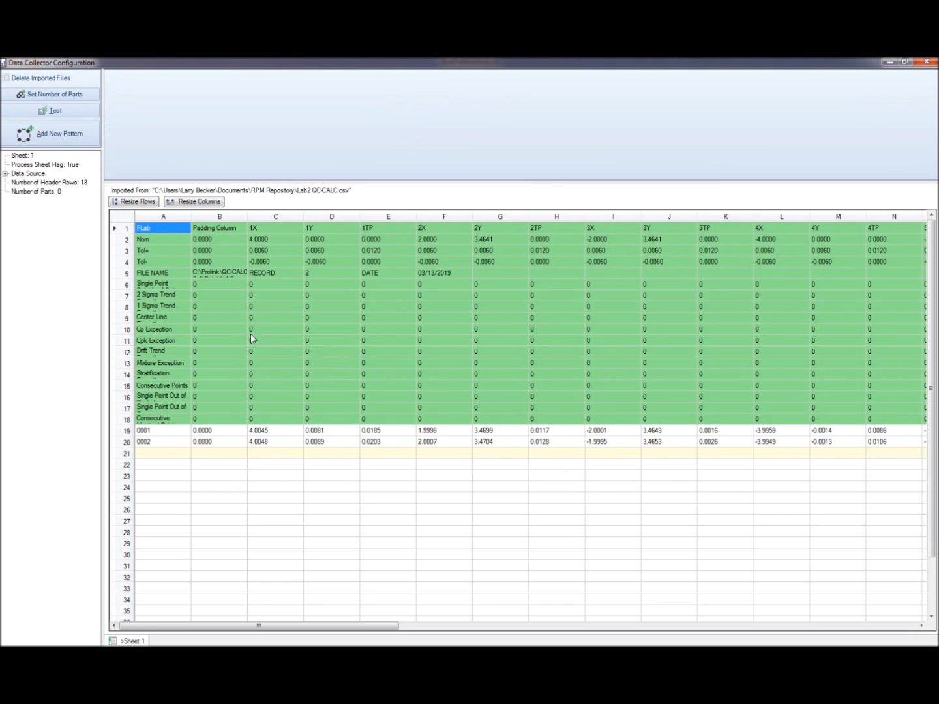
click(134, 202)
click(194, 202)
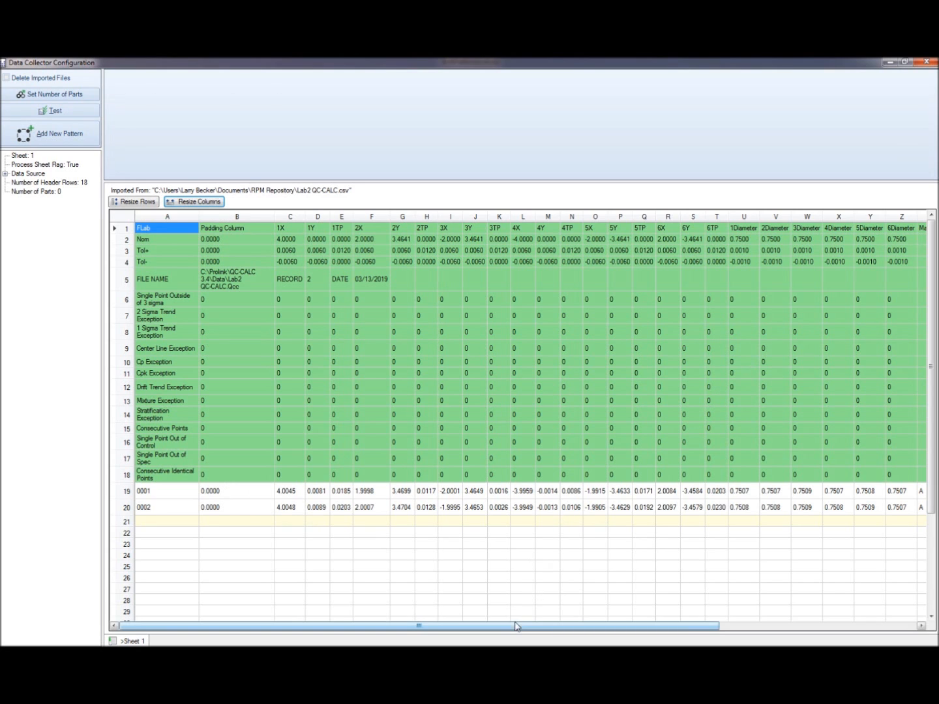
drag(515, 630, 262, 628)
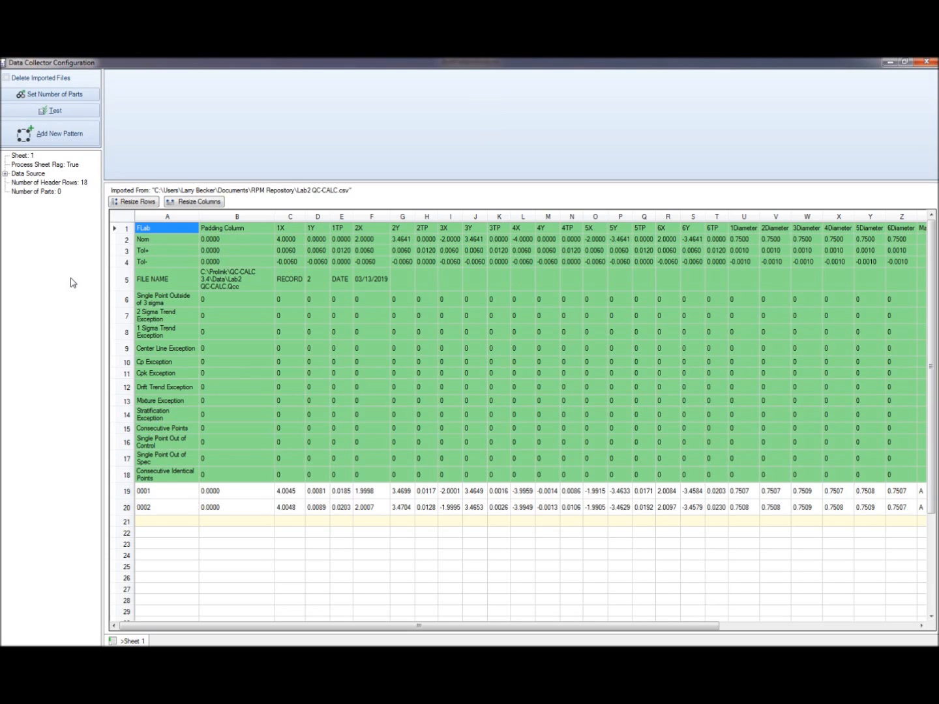
Add a new pattern to the sheet and review its display and coordinate system settings
click(54, 145)
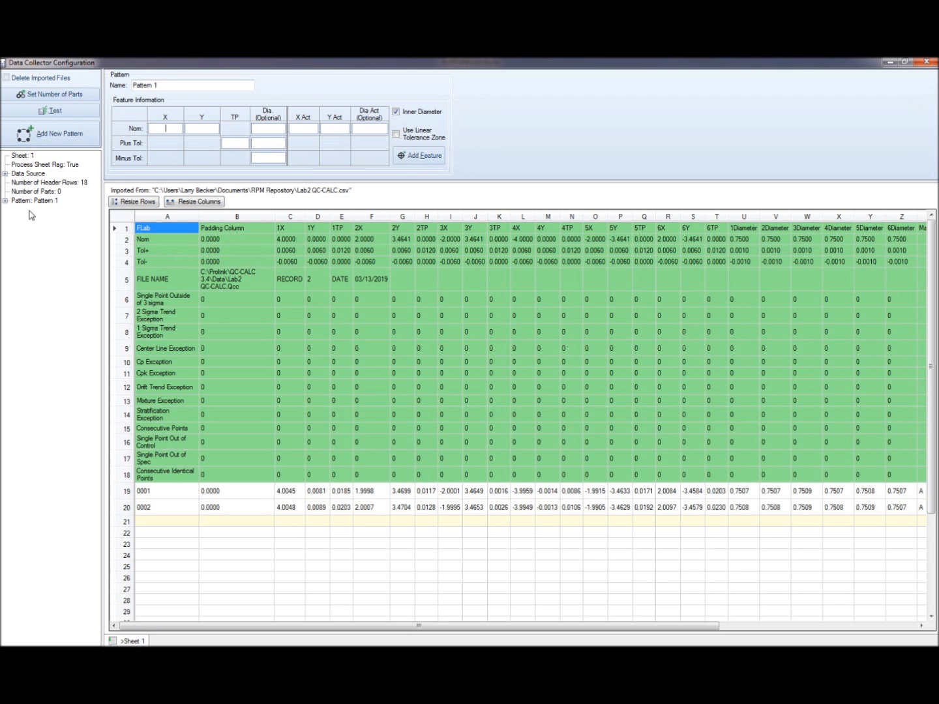
click(6, 204)
click(16, 210)
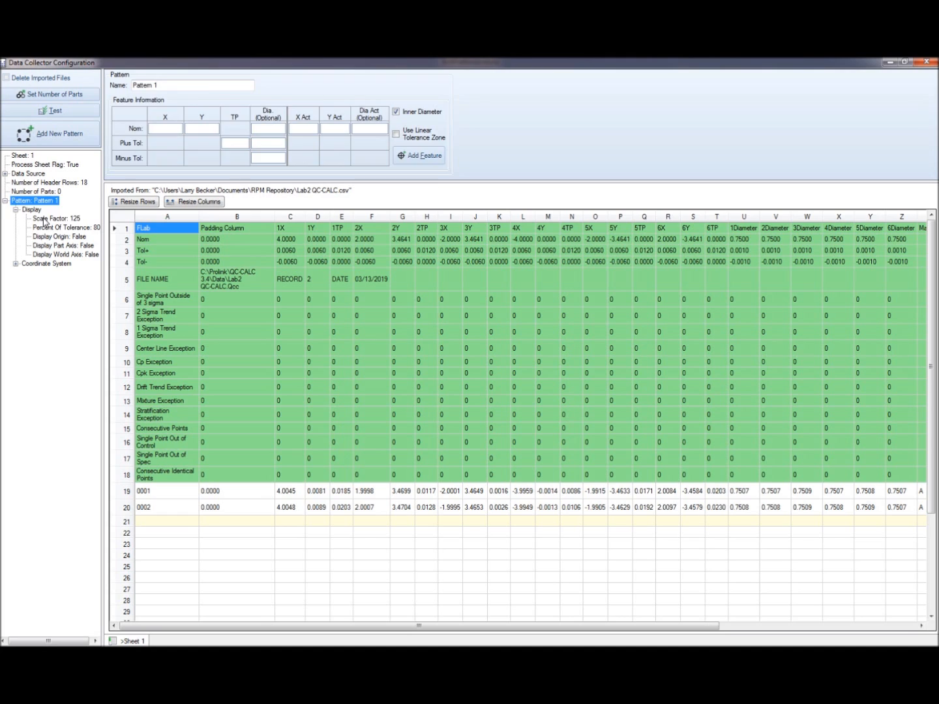
click(40, 218)
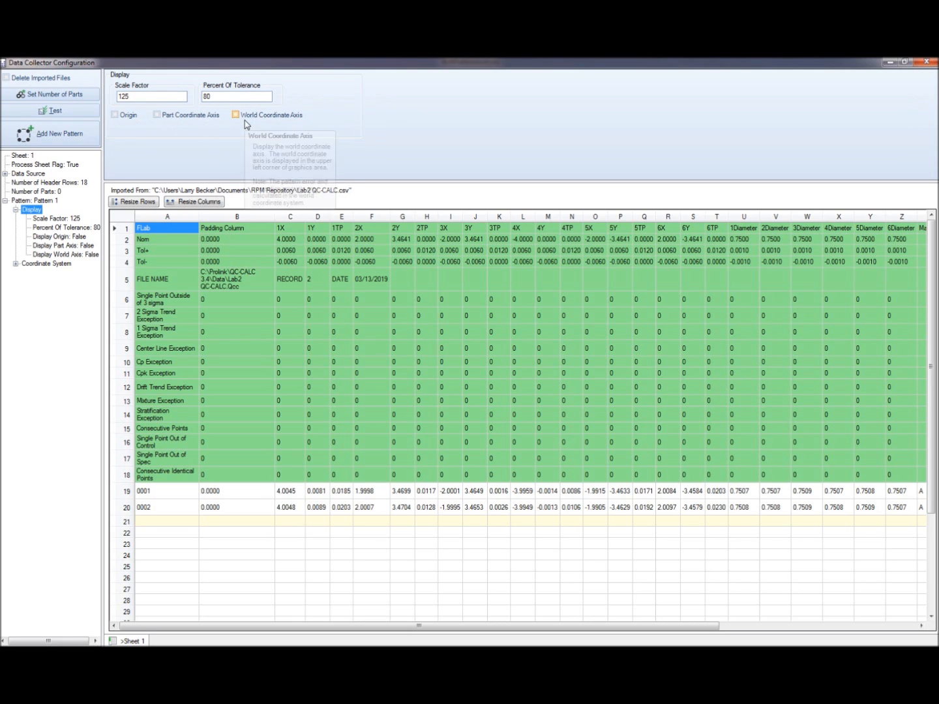
click(15, 263)
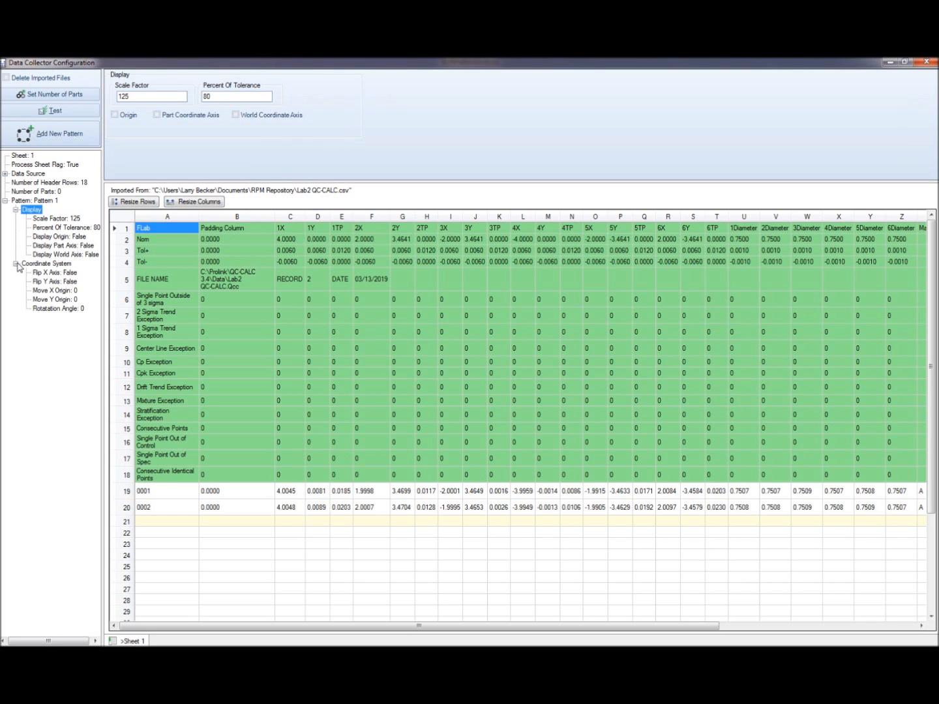
click(54, 265)
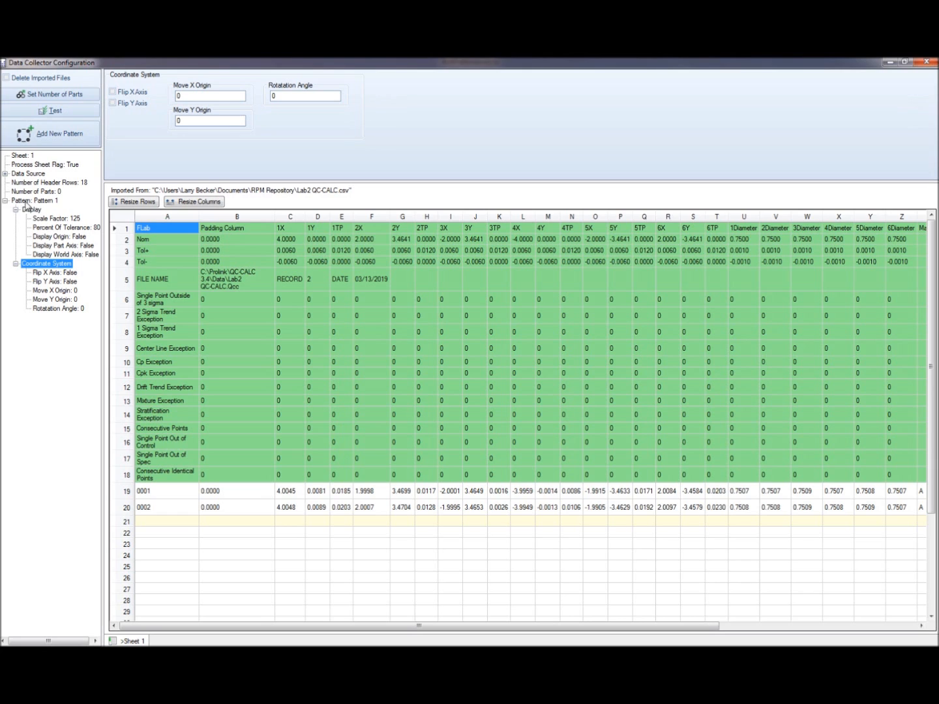
click(51, 264)
click(39, 202)
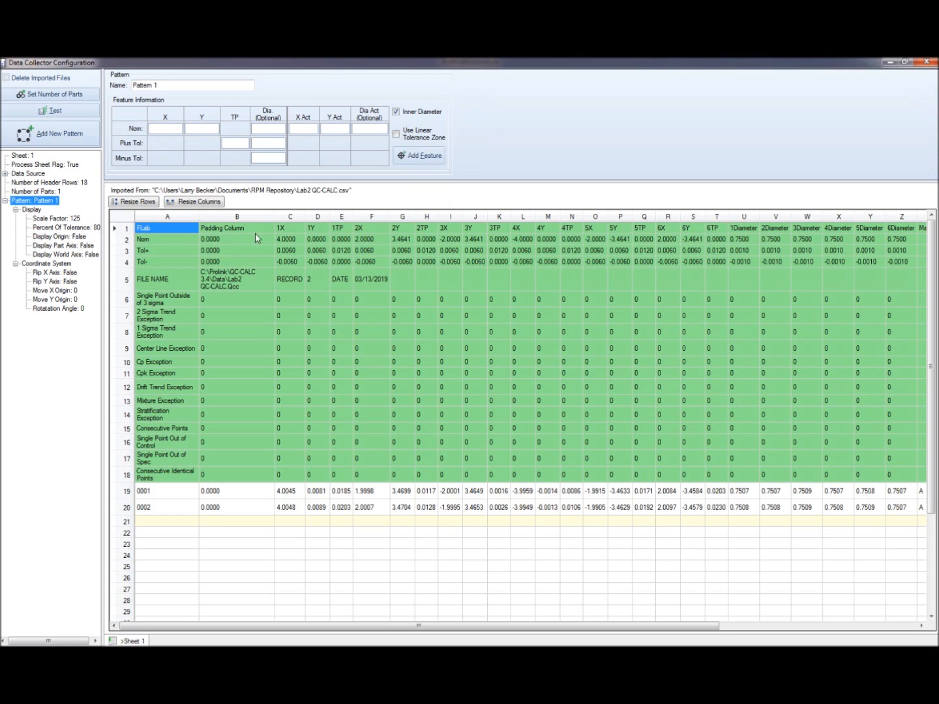
Add Pattern 1's first hole feature with nominal X from C2, nominal Y from D2, TP plus tolerance from E3 and nominal diameter from U2
click(167, 131)
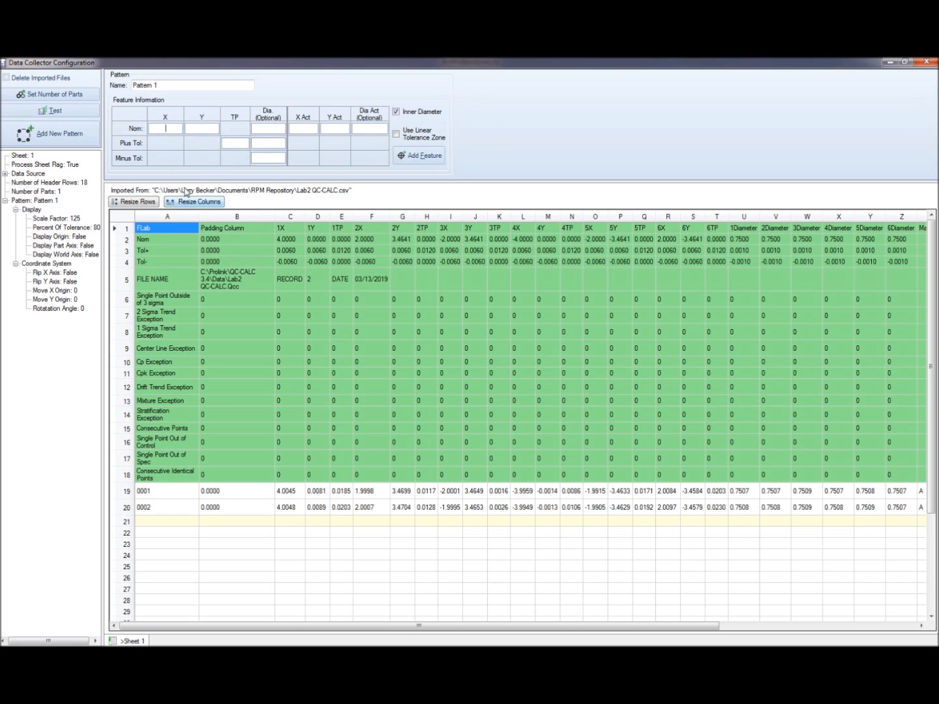
click(290, 239)
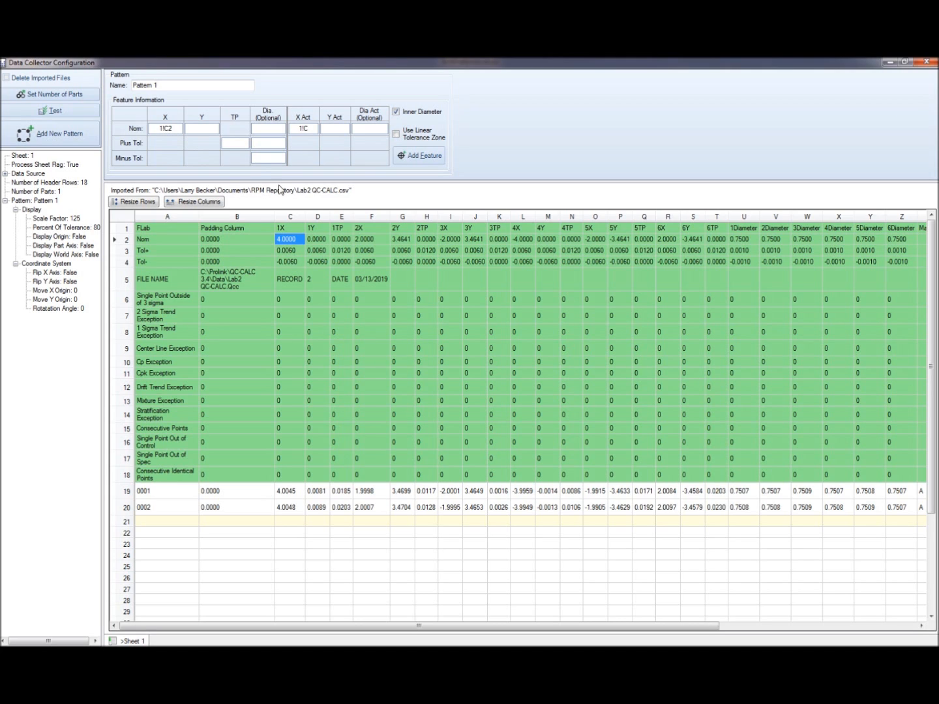
click(208, 127)
click(318, 239)
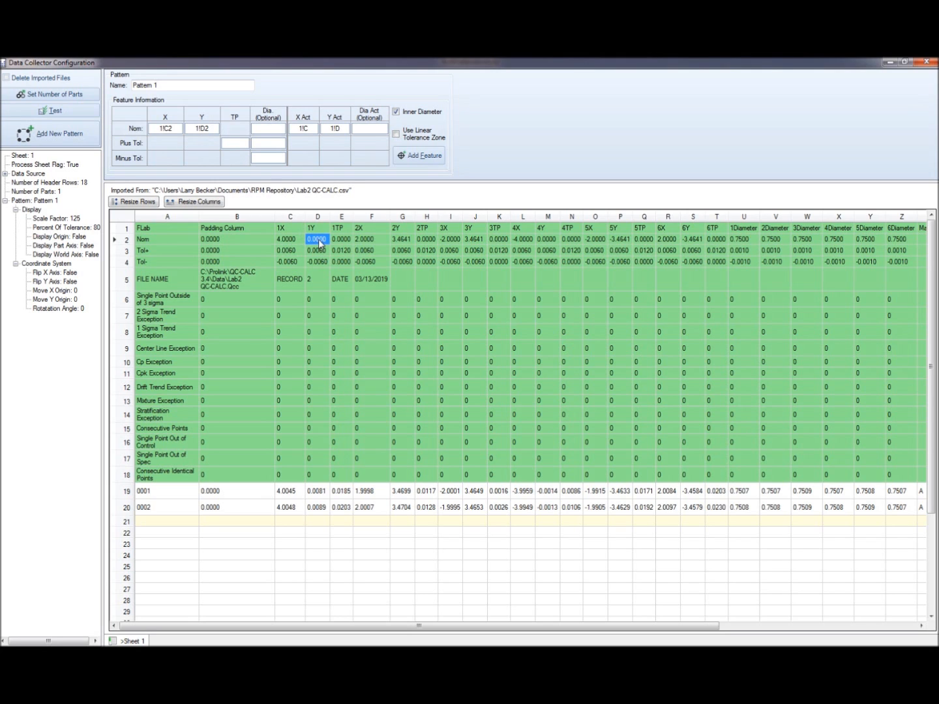
click(233, 143)
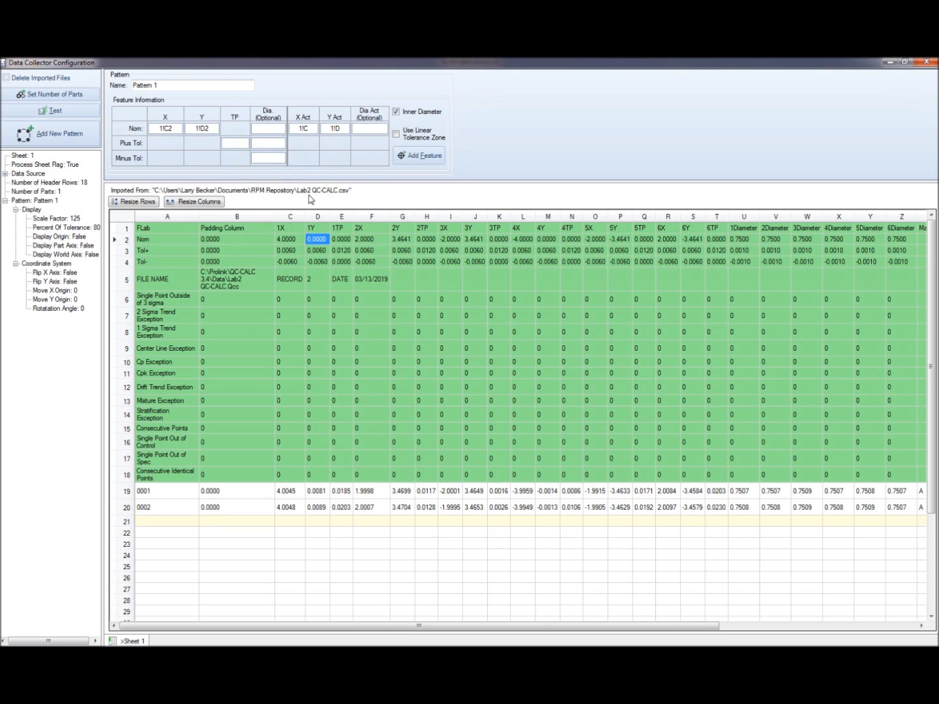
click(341, 250)
drag(377, 629, 574, 630)
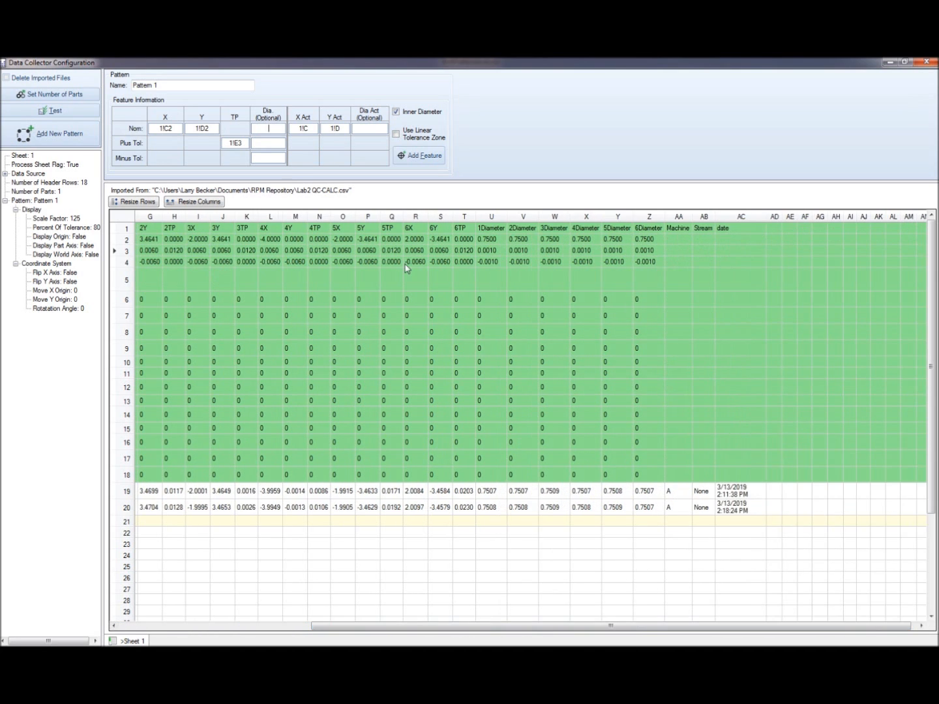
click(483, 238)
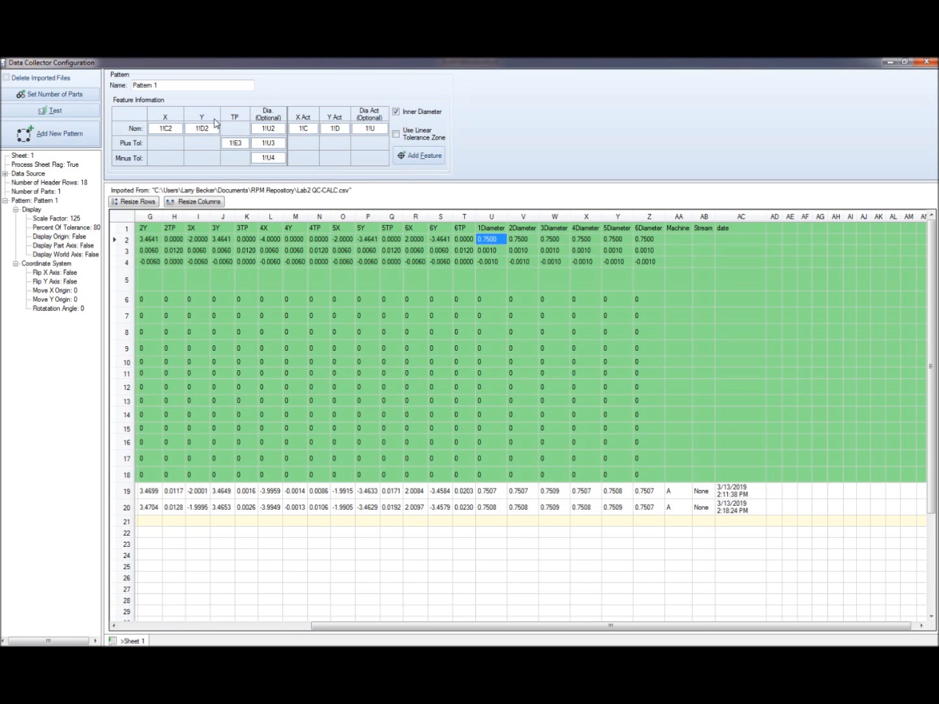
click(420, 156)
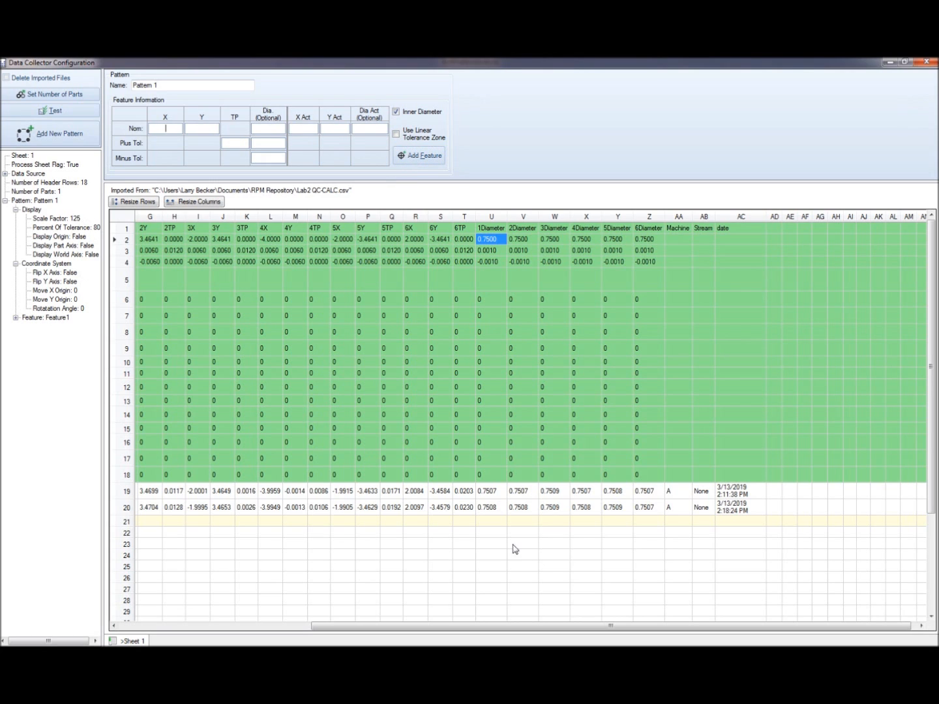
Add hole 2 to Pattern 1 using F2 for nominal X, G2 for nominal Y, H3 for TP tolerance and V2 for diameter
drag(527, 626, 169, 631)
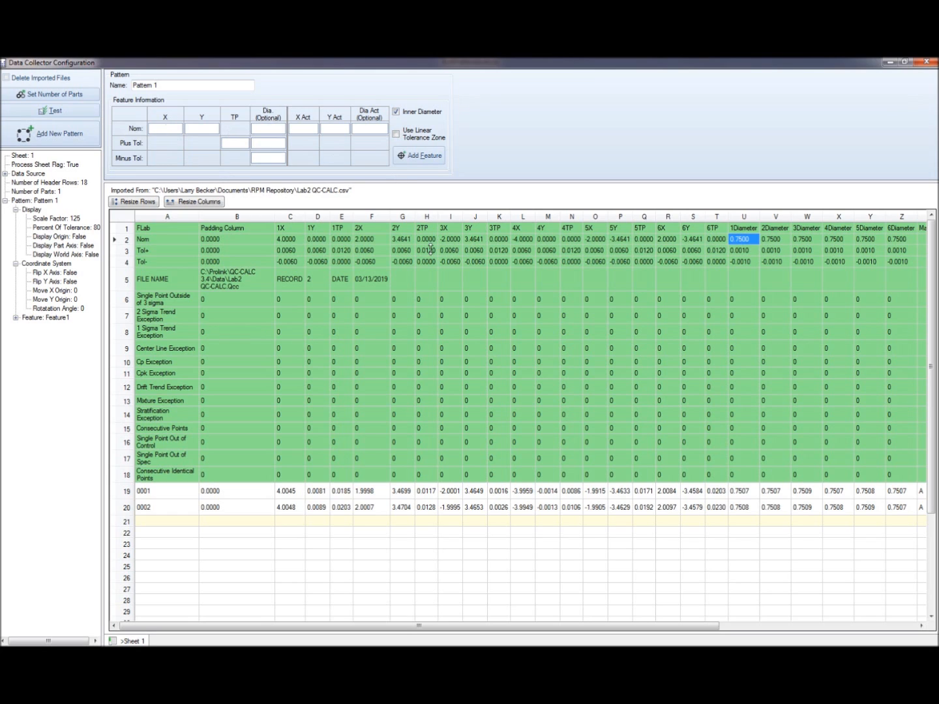
click(369, 240)
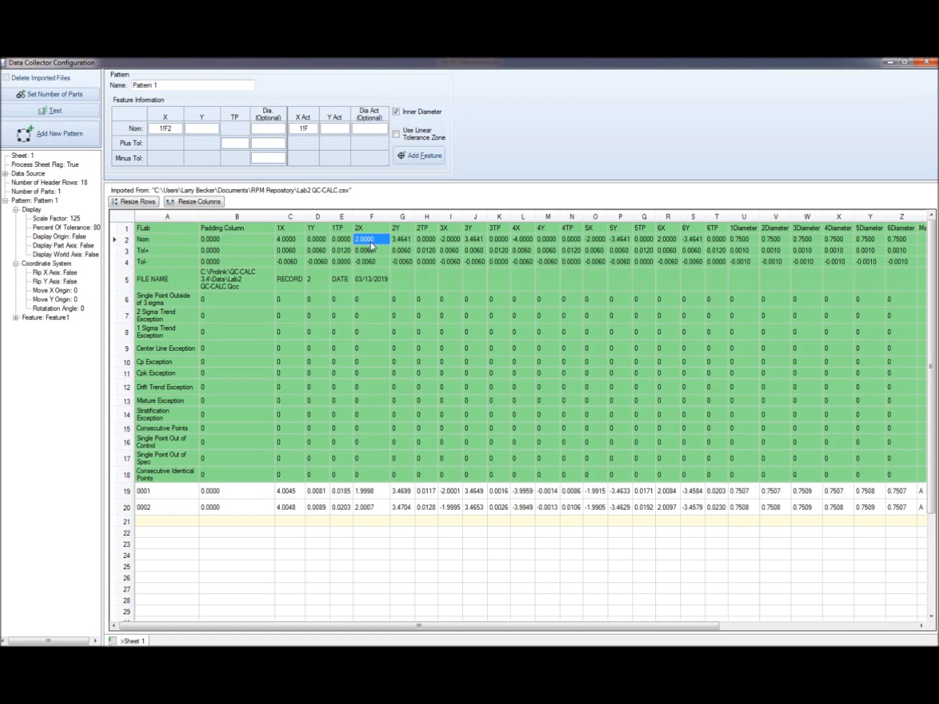
ctrl+click(403, 239)
ctrl+click(429, 252)
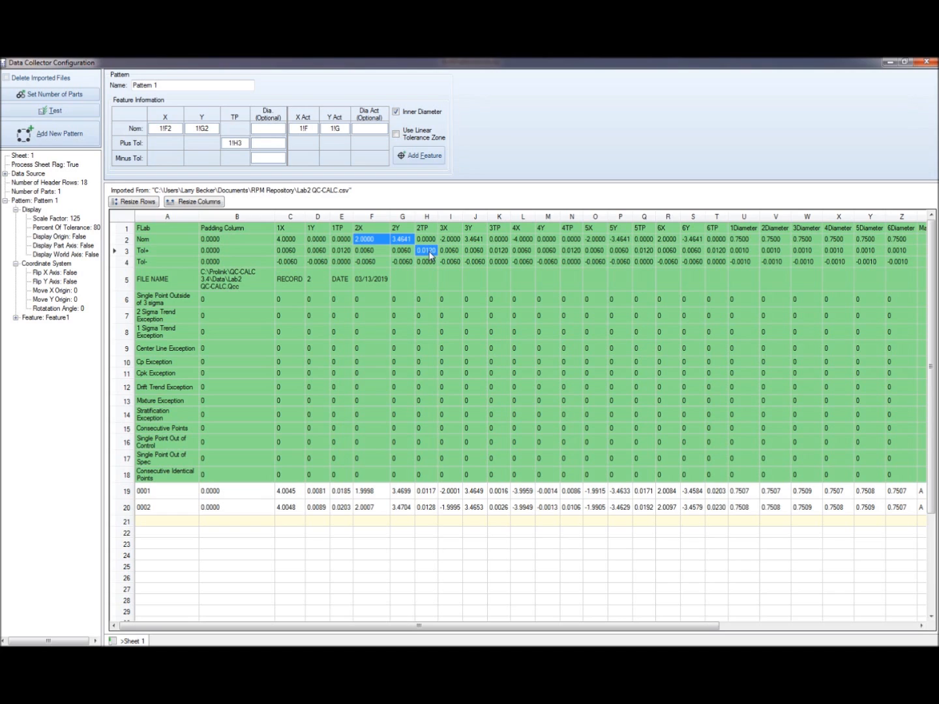
click(776, 240)
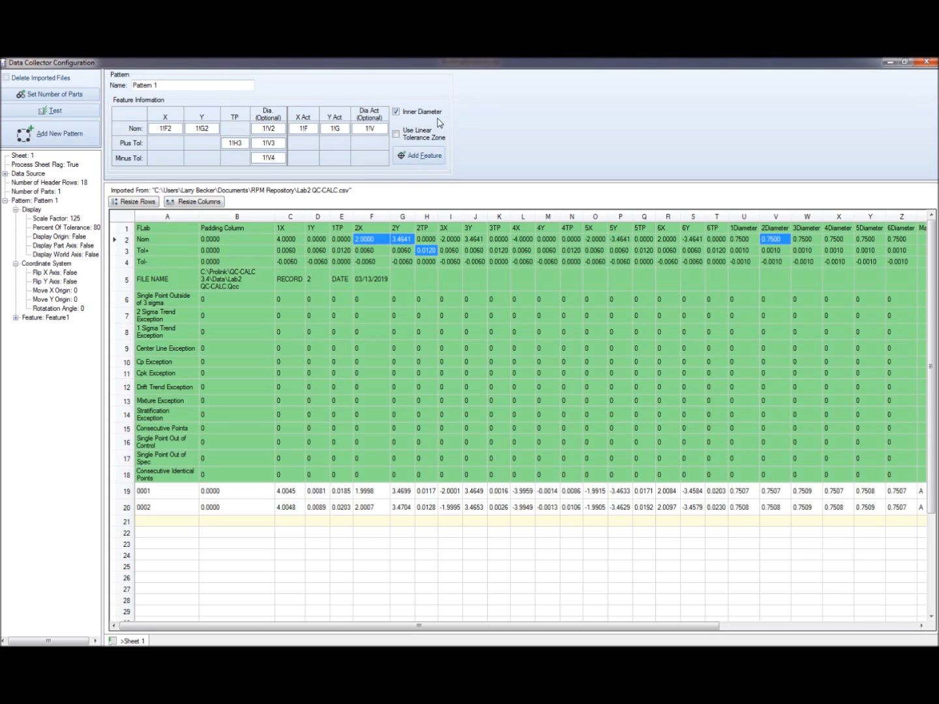
click(422, 156)
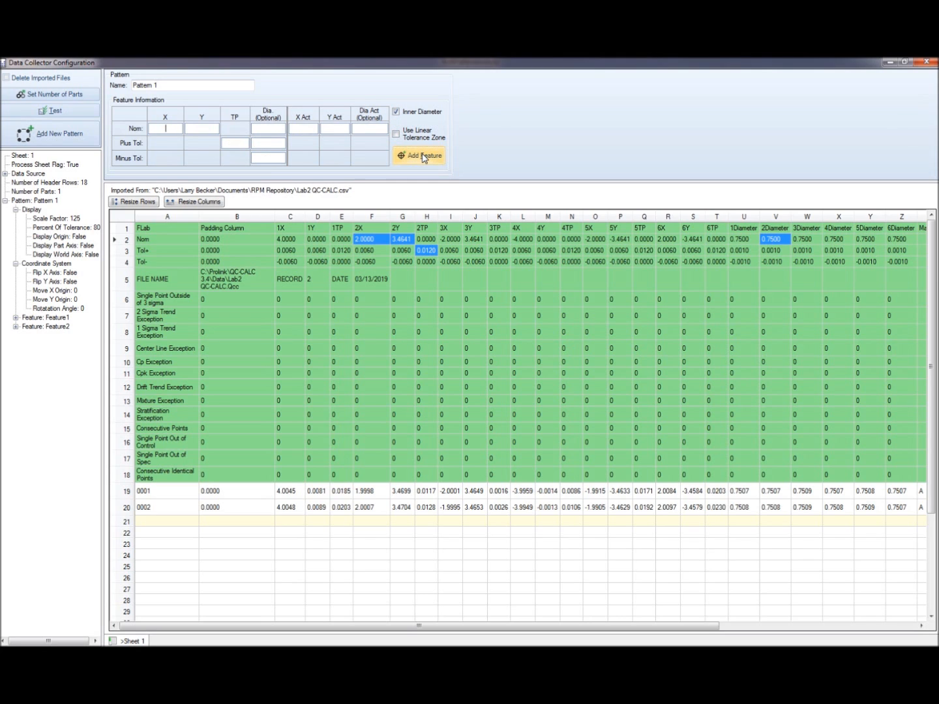
Add hole 3 to Pattern 1 using I2 for nominal X, J2 for nominal Y, K3 for TP tolerance and W2 for diameter
click(454, 240)
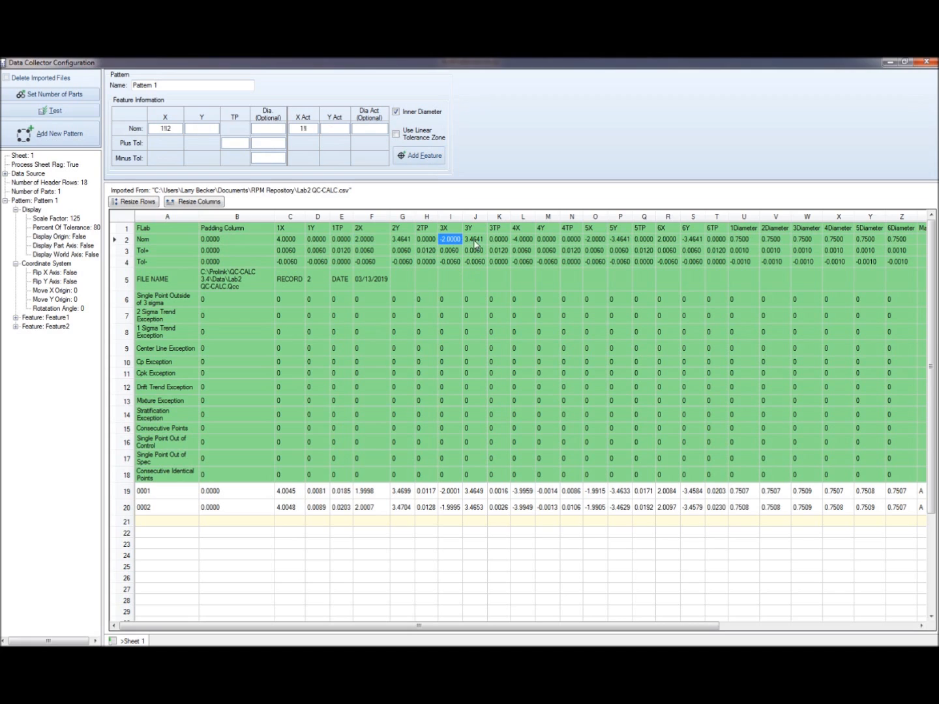
ctrl+click(477, 242)
ctrl+click(499, 251)
ctrl+click(801, 242)
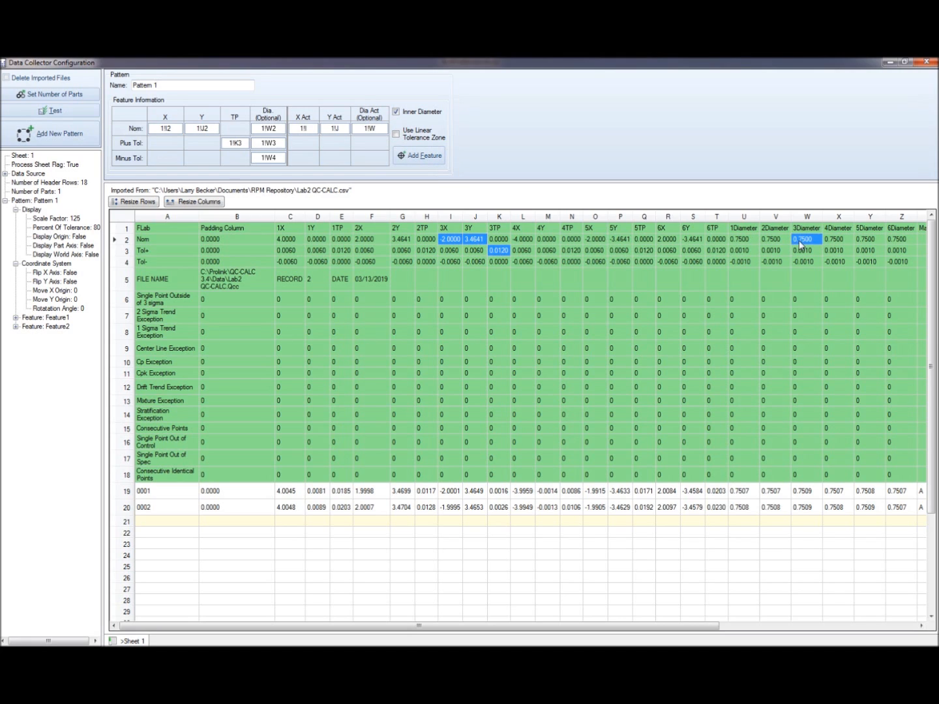
click(430, 159)
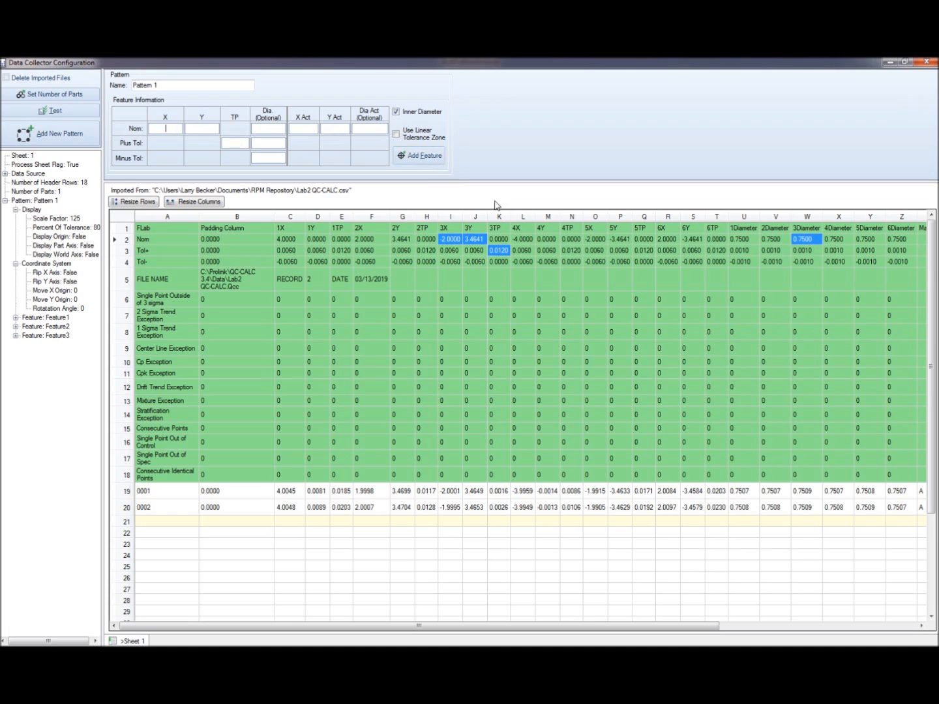
Add hole 4 to Pattern 1 using L2 for nominal X, M2 for nominal Y, N3 for TP tolerance and X2 for diameter
click(530, 242)
ctrl+click(546, 243)
ctrl+click(574, 252)
ctrl+click(838, 239)
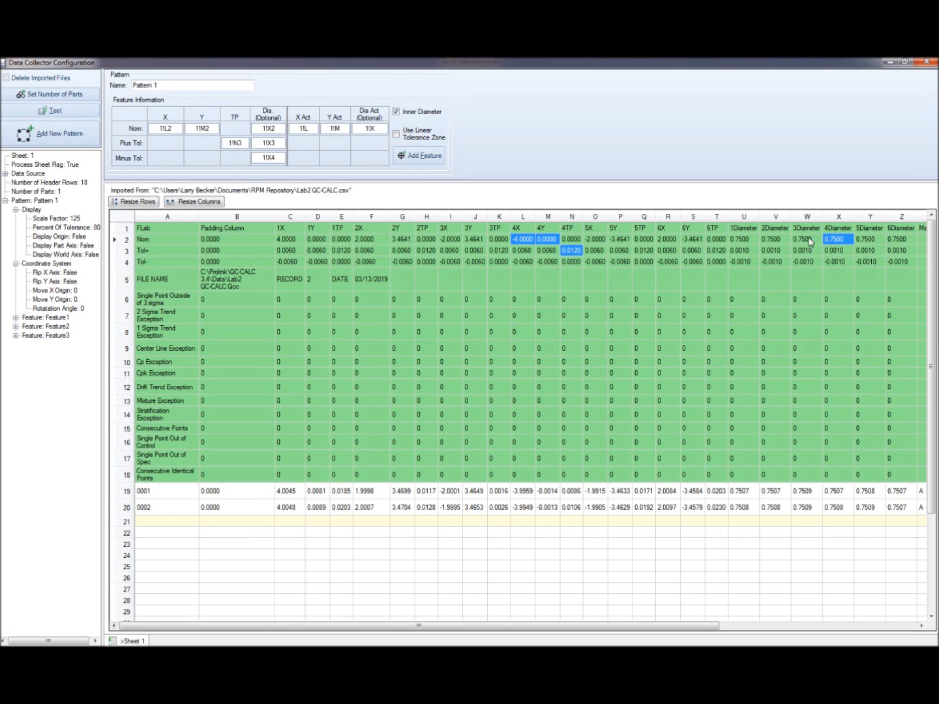
click(433, 160)
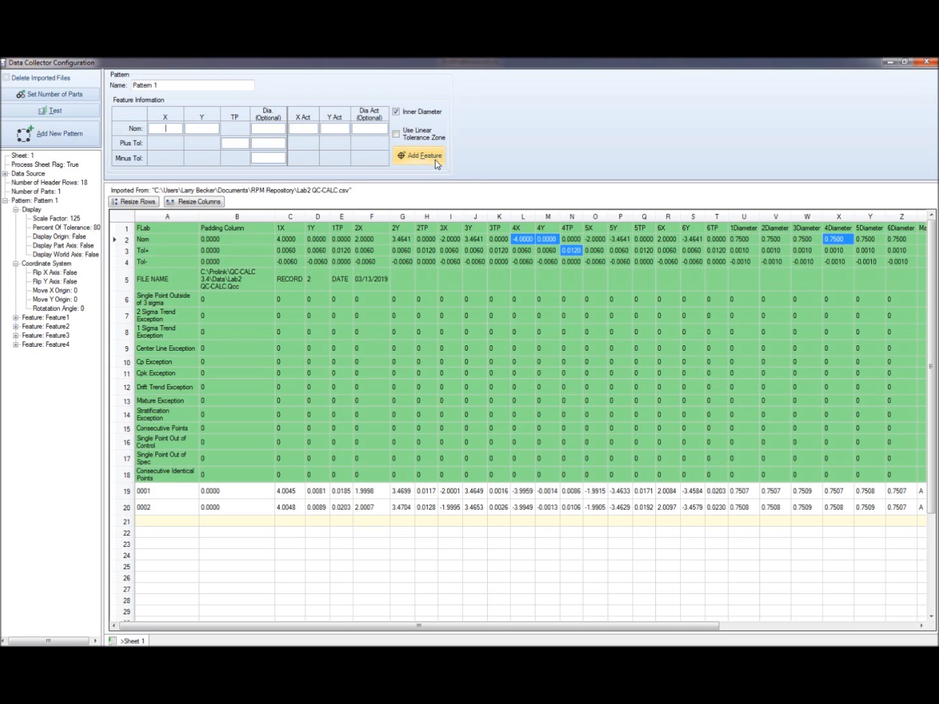
Add hole 5 to Pattern 1 using O2 for nominal X, P2 for nominal Y, Q3 for TP tolerance and Y2 for diameter
click(603, 241)
ctrl+click(620, 242)
ctrl+click(642, 249)
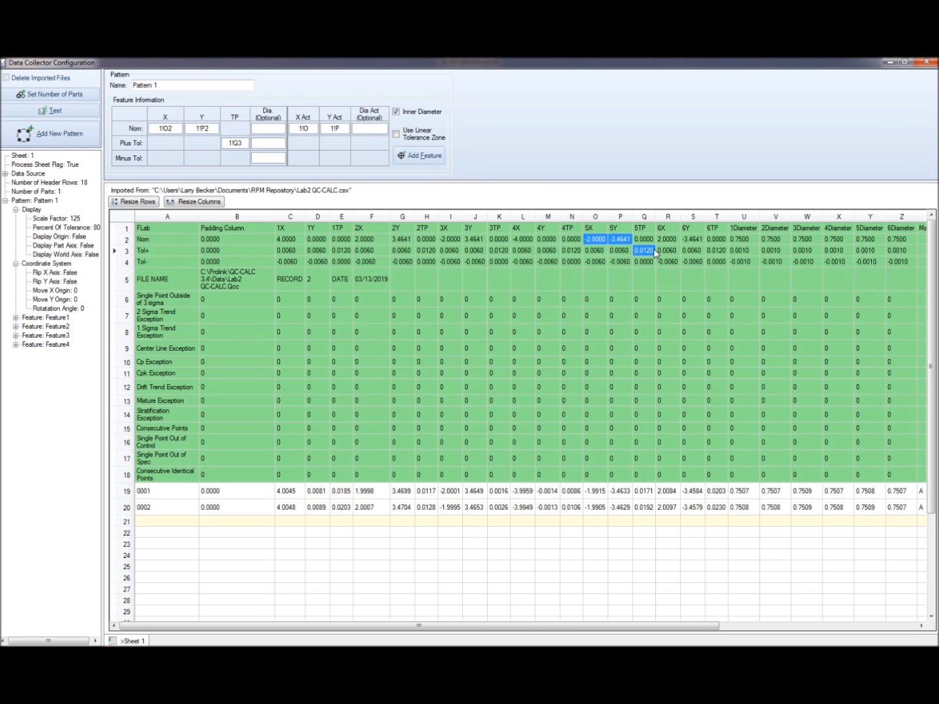
ctrl+click(870, 240)
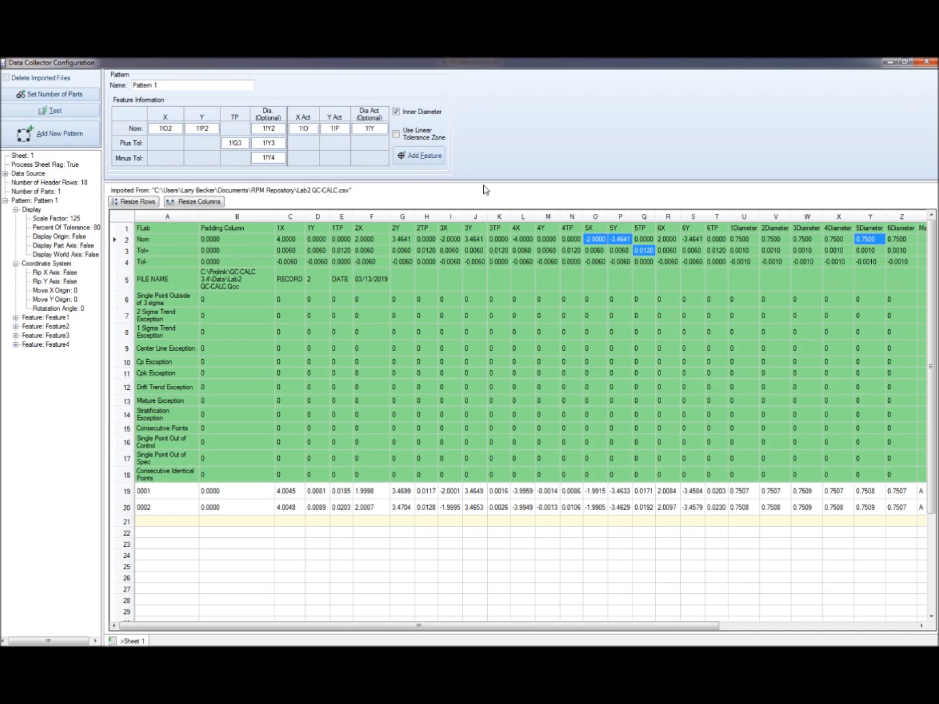
click(412, 157)
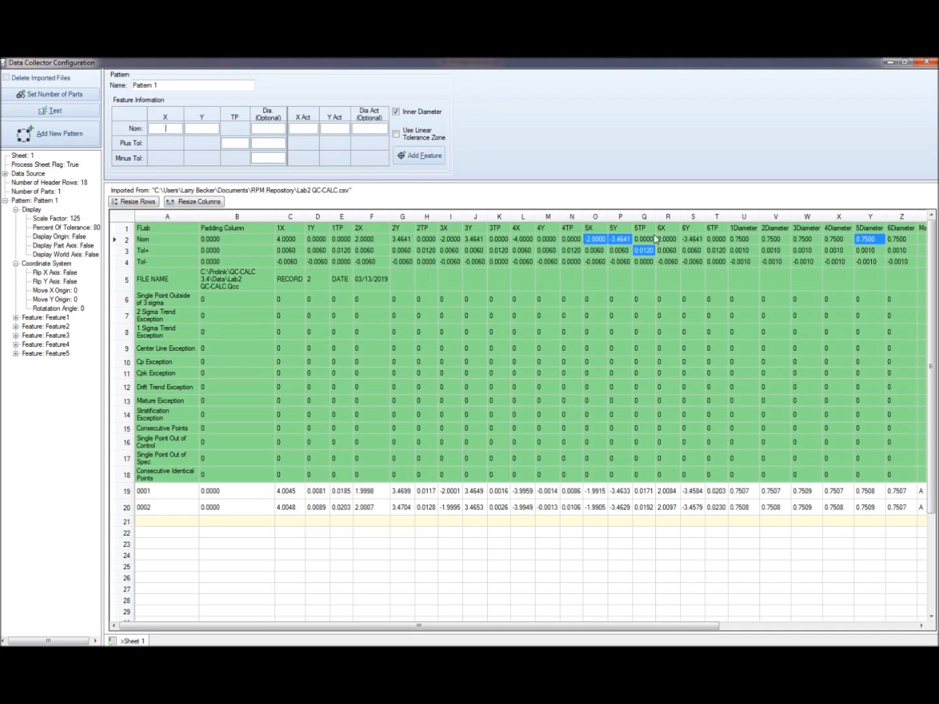
Add hole 6 to Pattern 1 using R2 for nominal X, S2 for nominal Y, T3 for TP tolerance and Z2 for diameter
click(666, 239)
ctrl+click(687, 239)
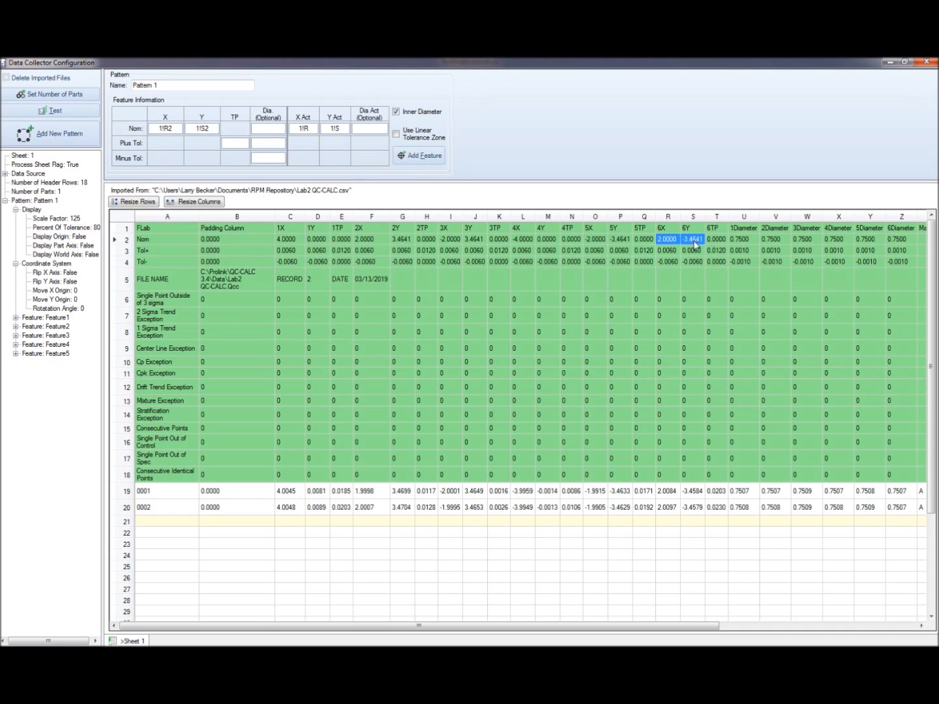
ctrl+click(716, 250)
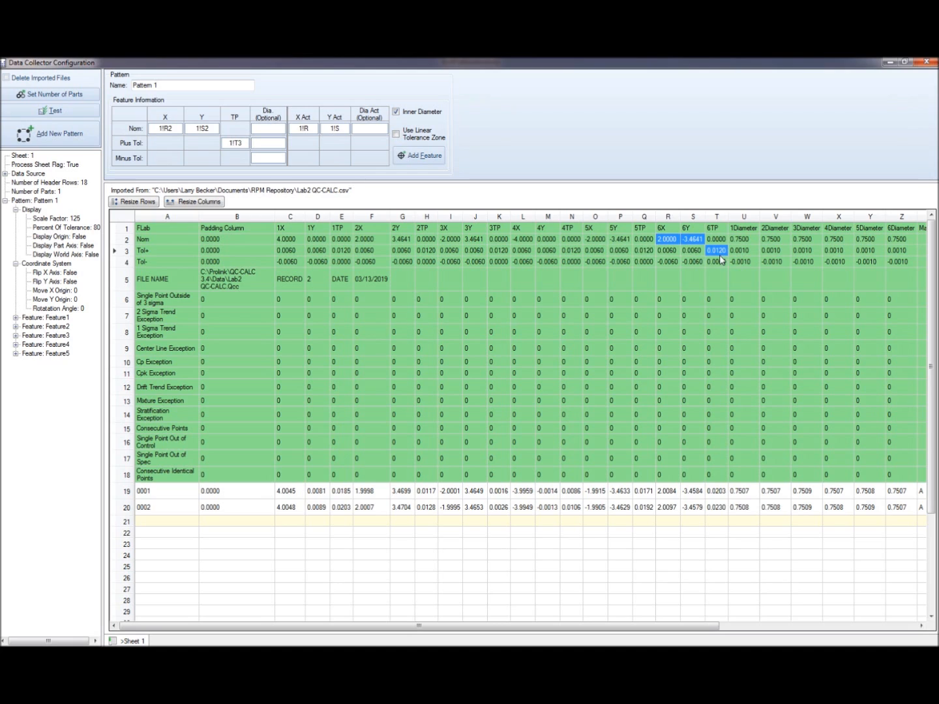
ctrl+click(897, 240)
click(425, 156)
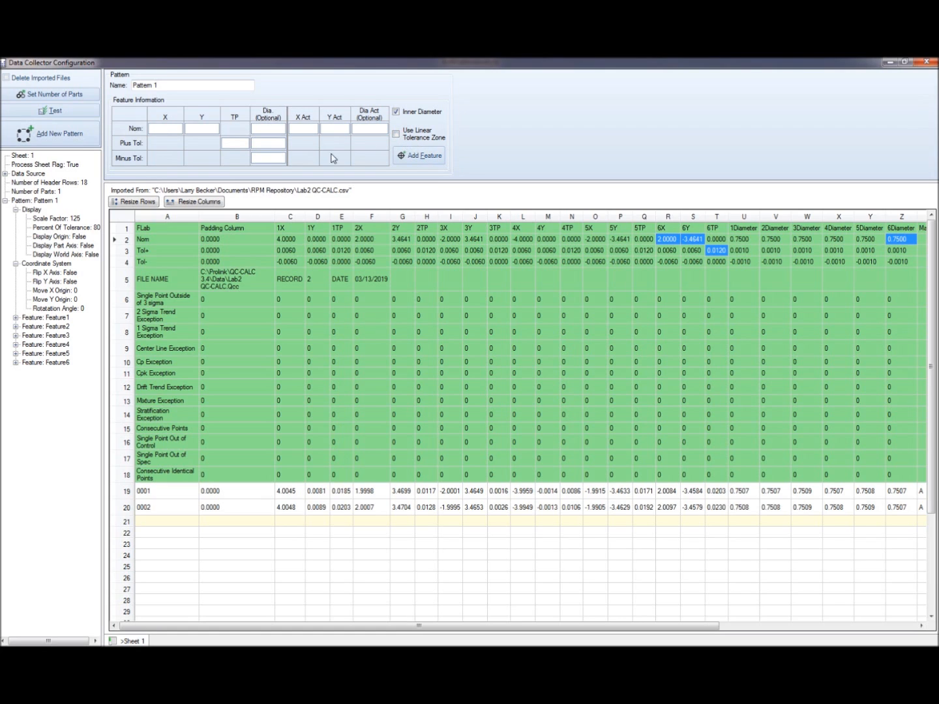
Create a second pattern with a linear tolerance zone and add its first hole feature from nominal cells C2, D2 and U2
click(74, 139)
click(396, 135)
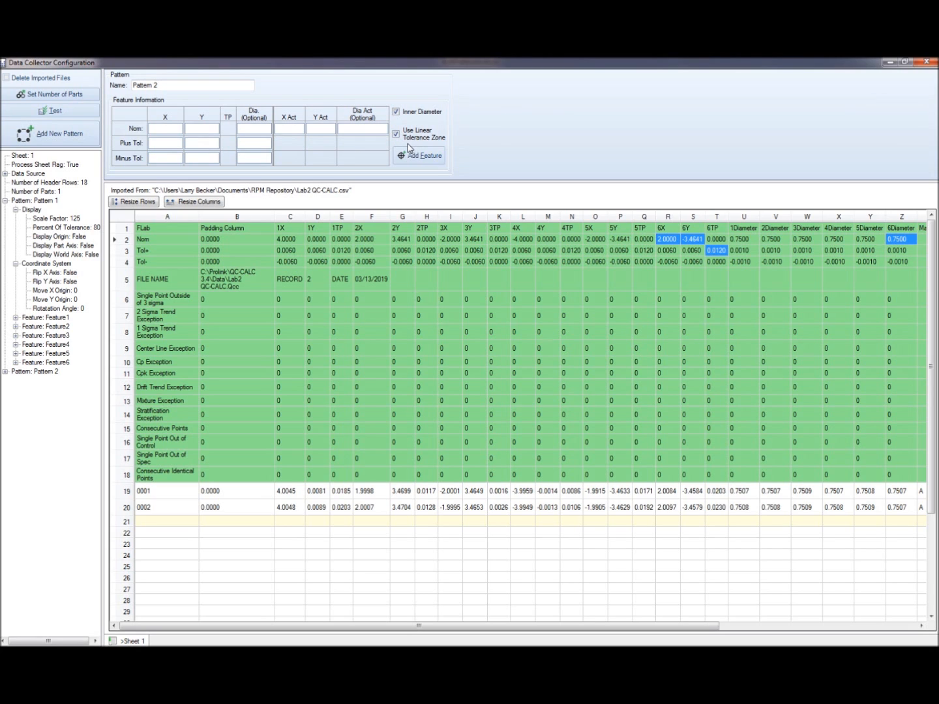
click(299, 240)
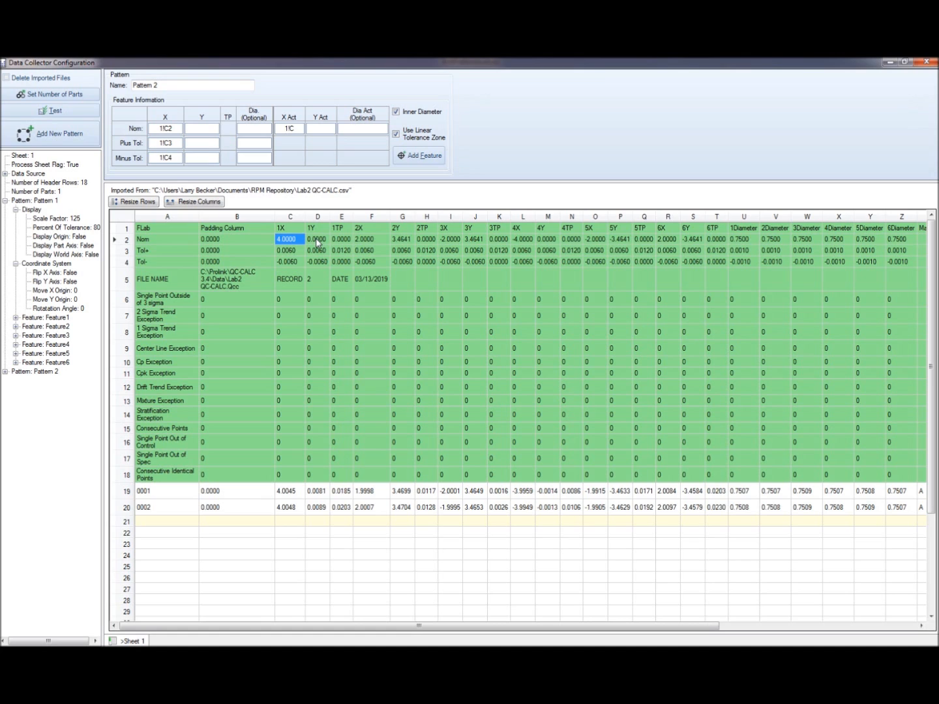
ctrl+click(316, 240)
ctrl+click(744, 242)
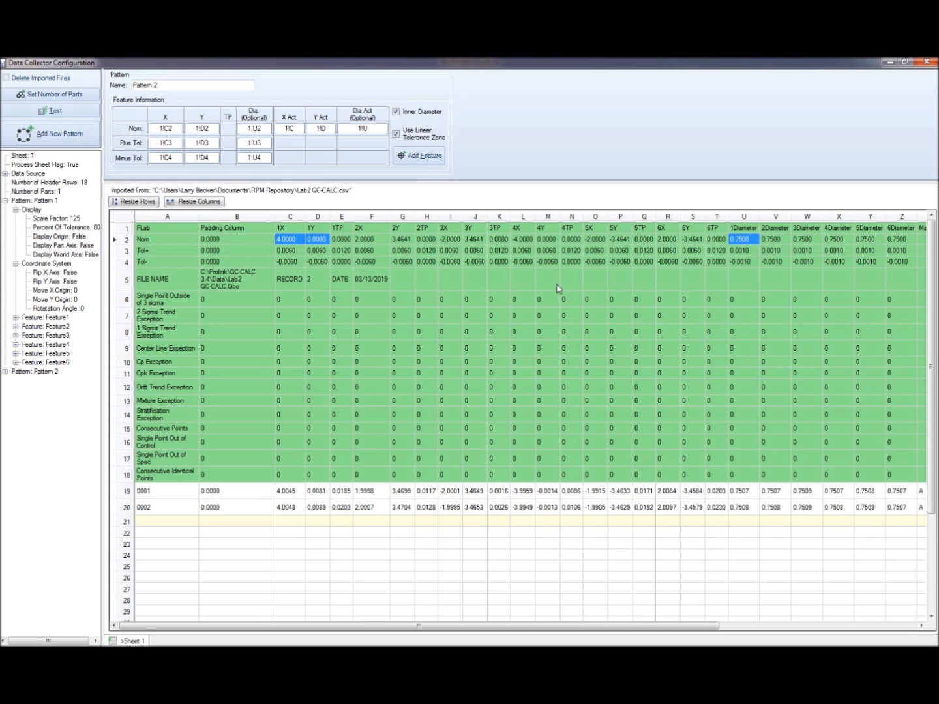
click(421, 156)
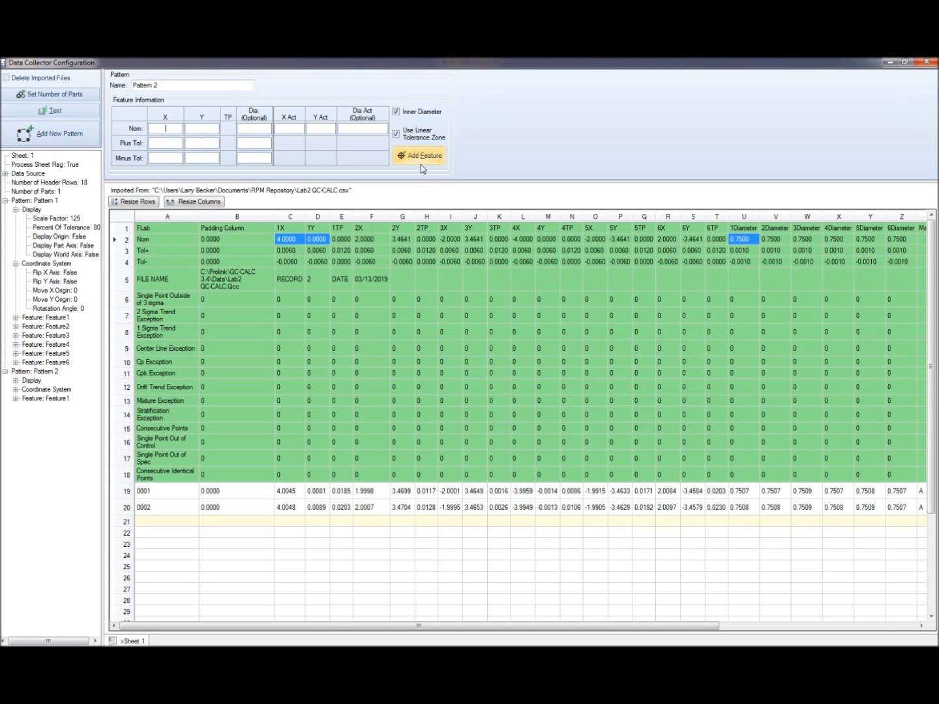
Add hole 2 to Pattern 2 using F2 for nominal X, G2 for nominal Y and V2 for diameter
click(369, 243)
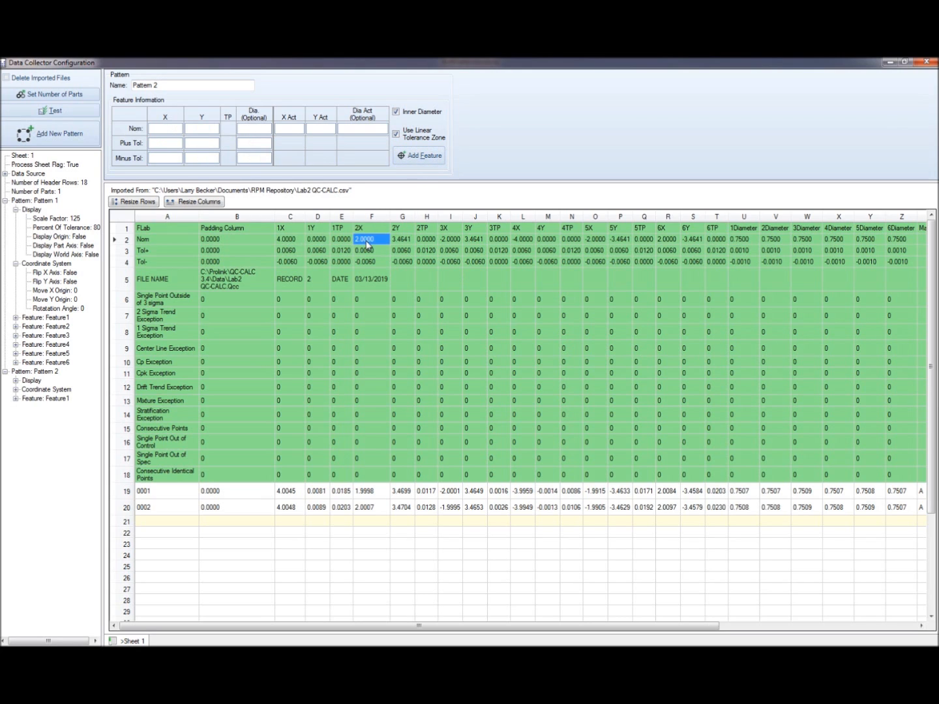
ctrl+click(403, 242)
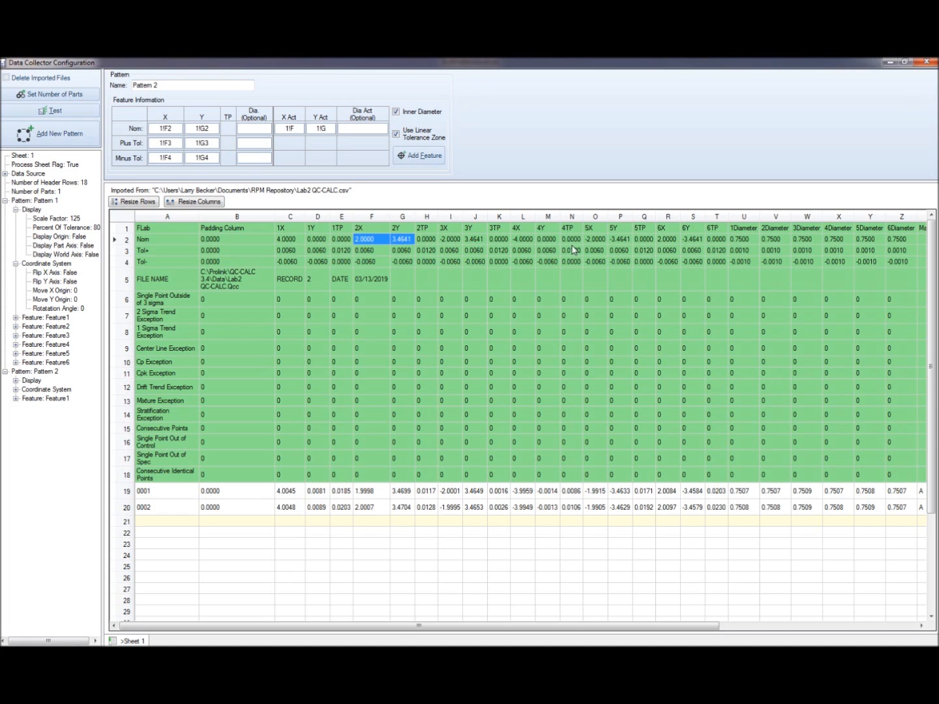
ctrl+click(783, 243)
click(425, 155)
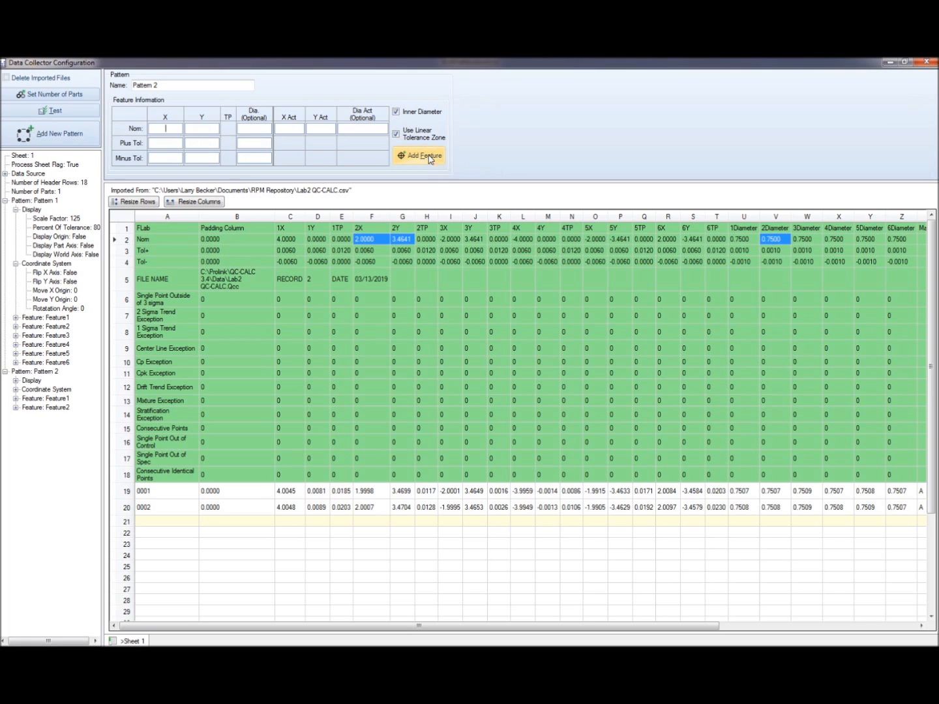
Add hole 3 to Pattern 2 using I2 for nominal X, J2 for nominal Y and W2 for diameter
click(450, 240)
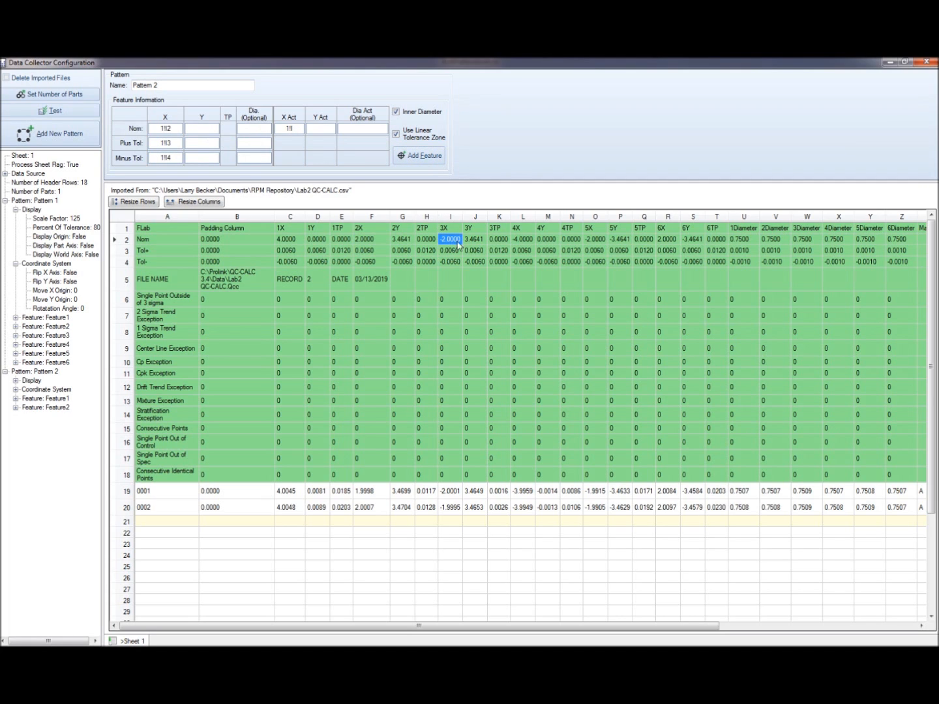
ctrl+click(477, 242)
ctrl+click(802, 243)
click(435, 160)
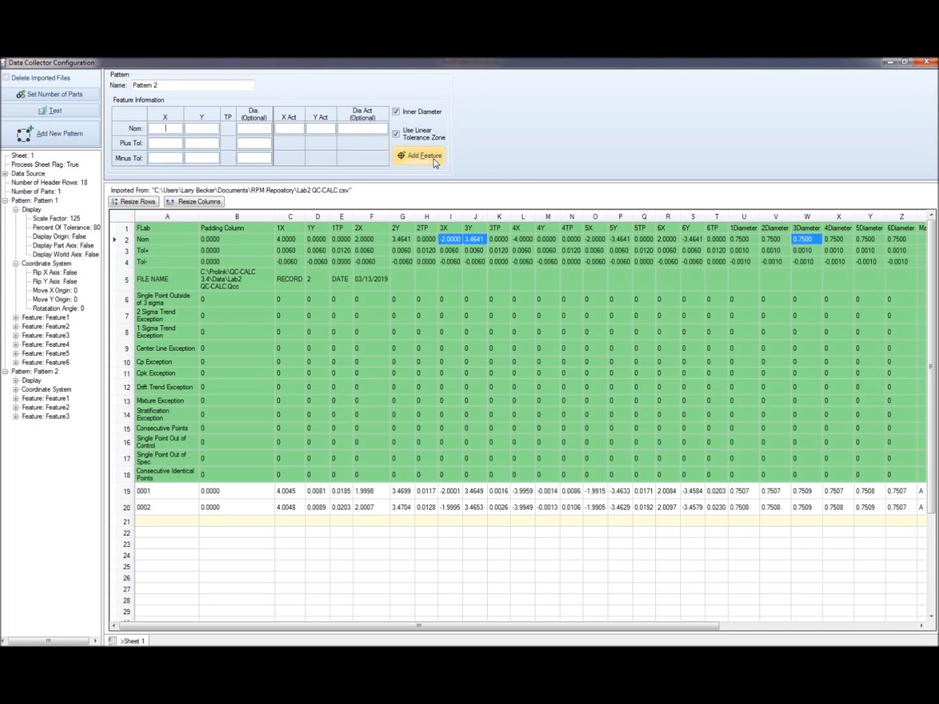
Add hole 4 to Pattern 2 using L2 for nominal X, M2 for nominal Y and X2 for diameter
click(523, 238)
ctrl+click(547, 239)
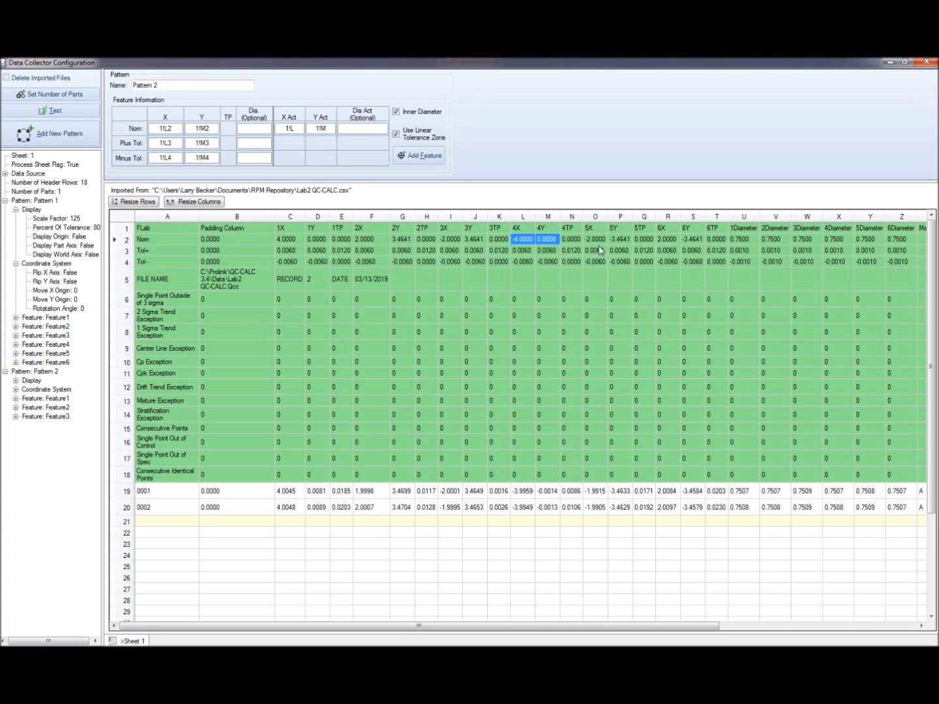
ctrl+click(830, 240)
click(434, 160)
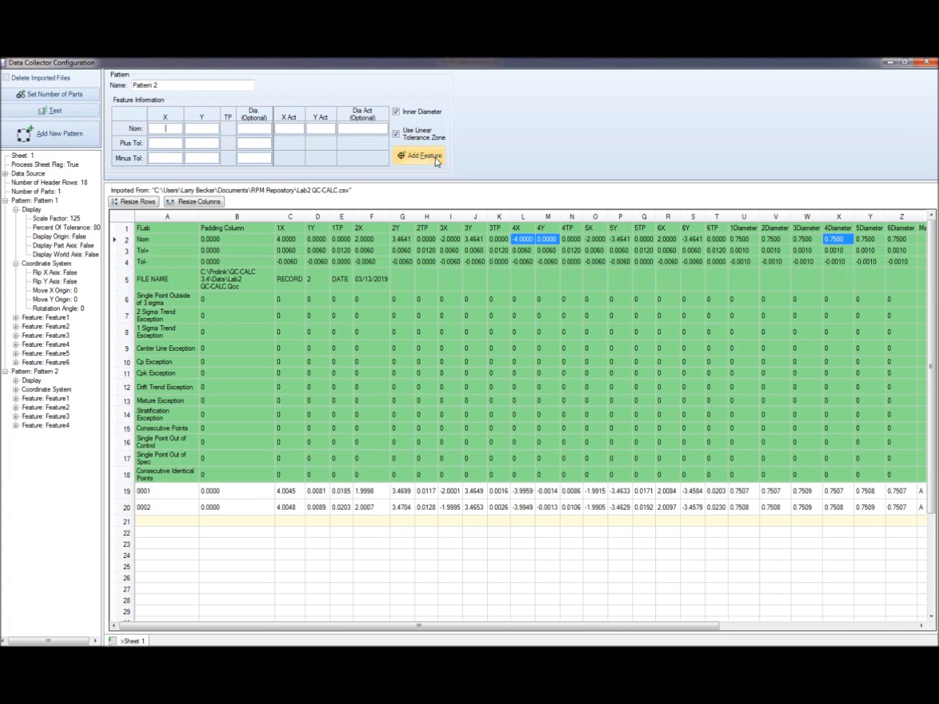
Add hole 5 to Pattern 2 using O2 for nominal X, P2 for nominal Y and Y2 for diameter
click(593, 240)
ctrl+click(619, 238)
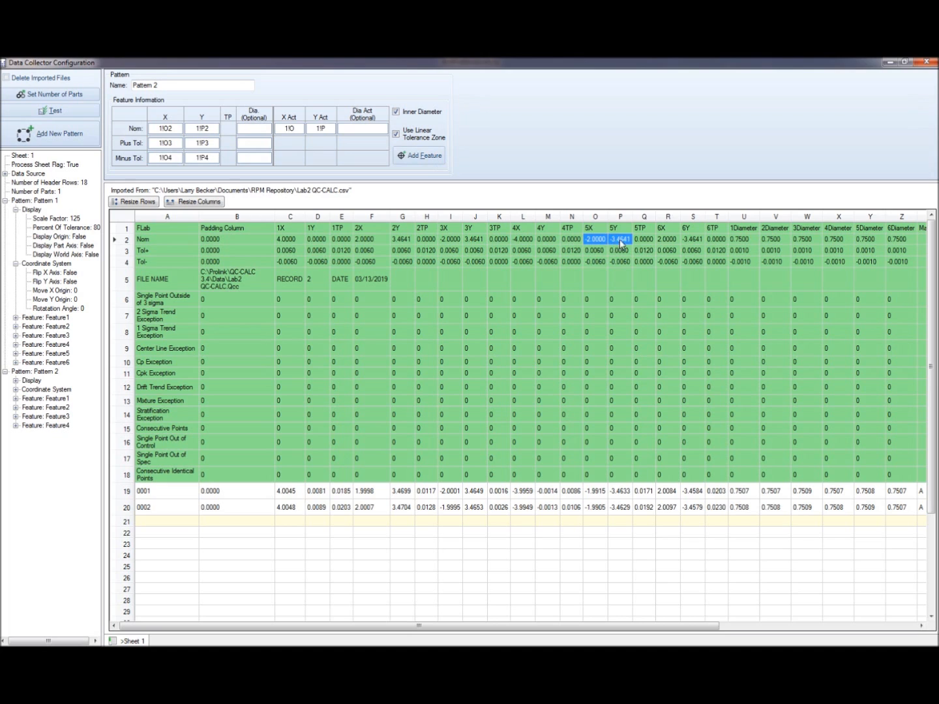
ctrl+click(859, 239)
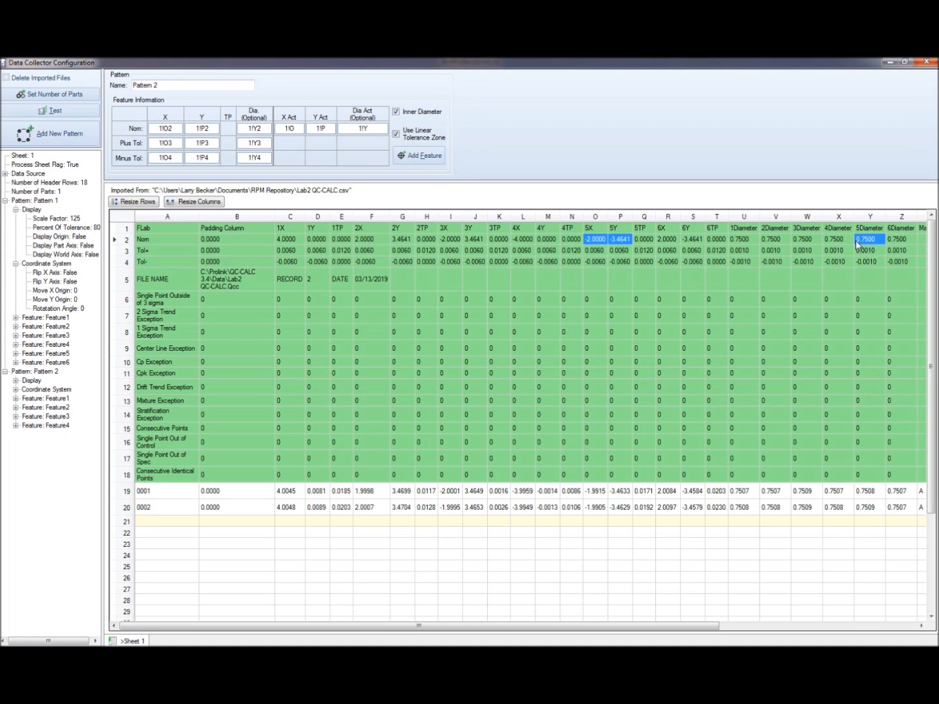
click(424, 157)
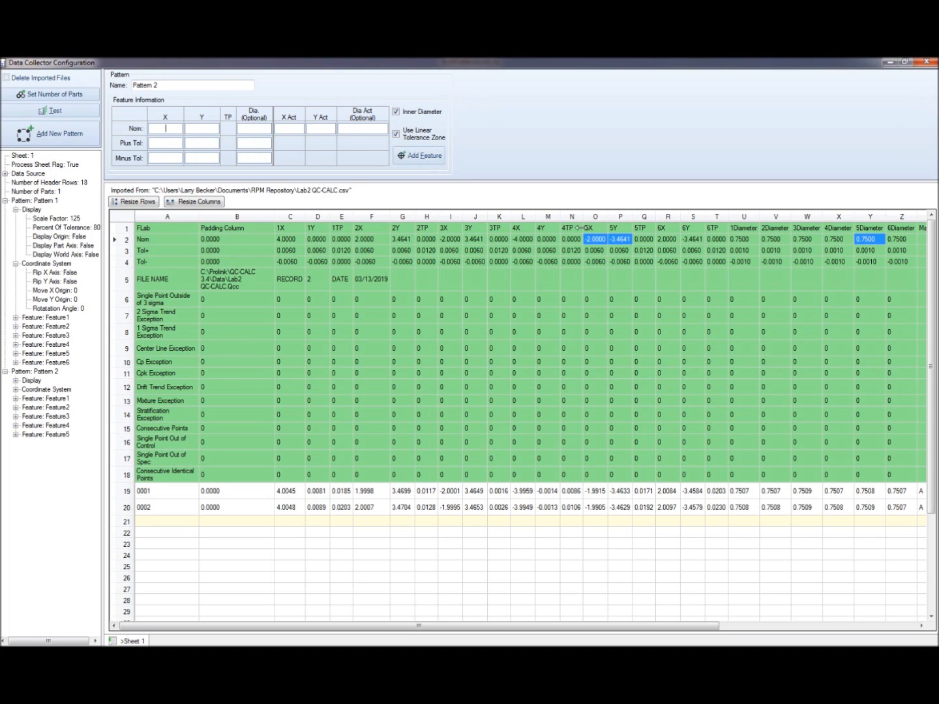
Add hole 6 to Pattern 2 using R2 for nominal X, S2 for nominal Y and Z2 for diameter
click(666, 239)
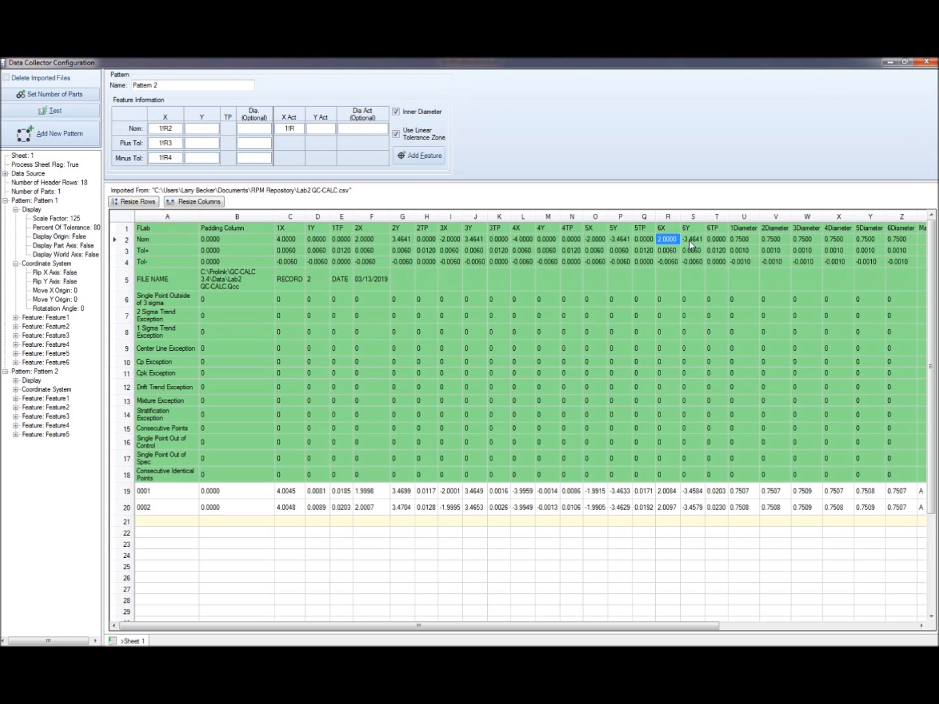
ctrl+click(690, 242)
ctrl+click(896, 240)
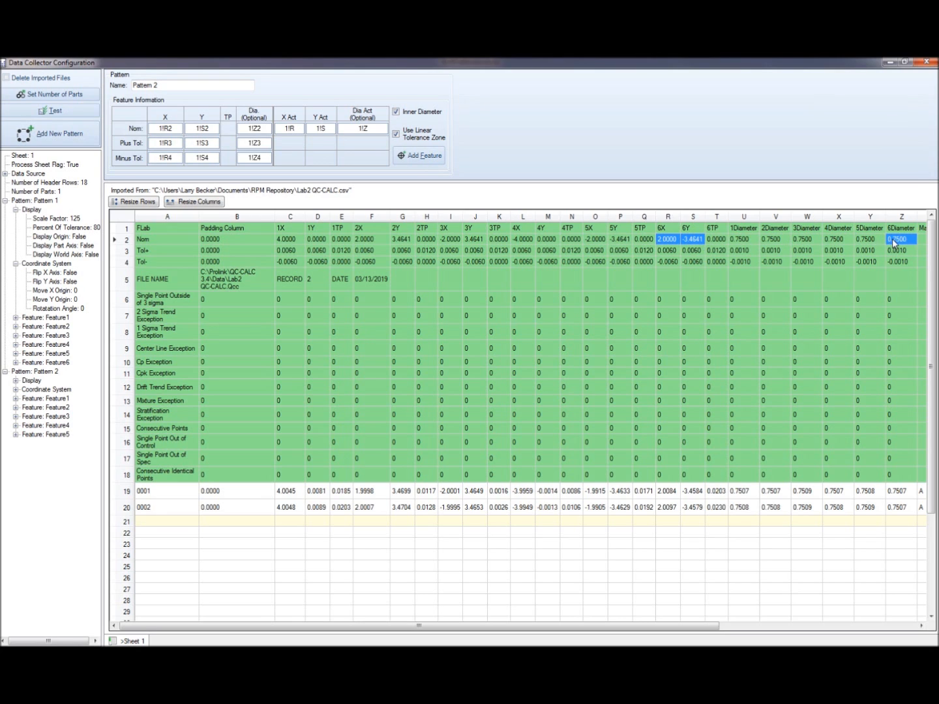
click(426, 156)
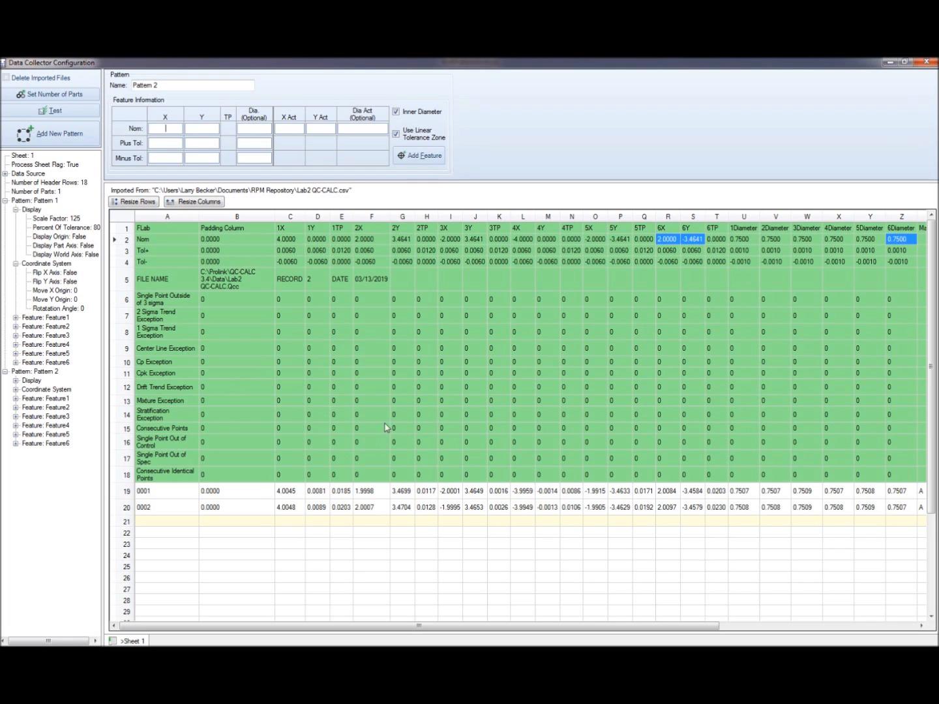
Set the data collector's number of parts to Ask Operator
click(474, 68)
click(61, 97)
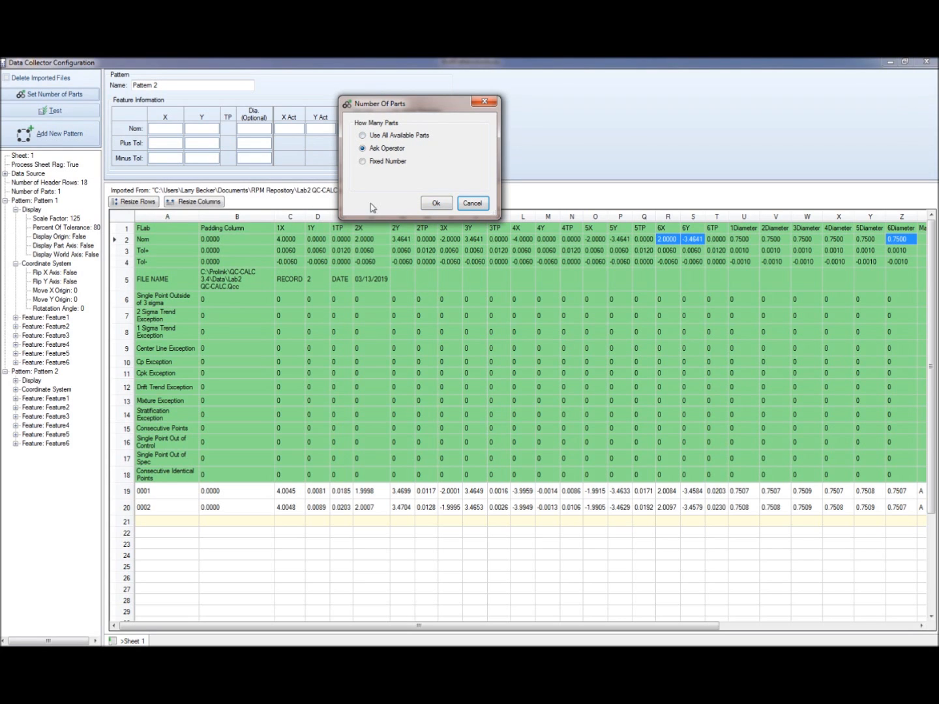
click(363, 163)
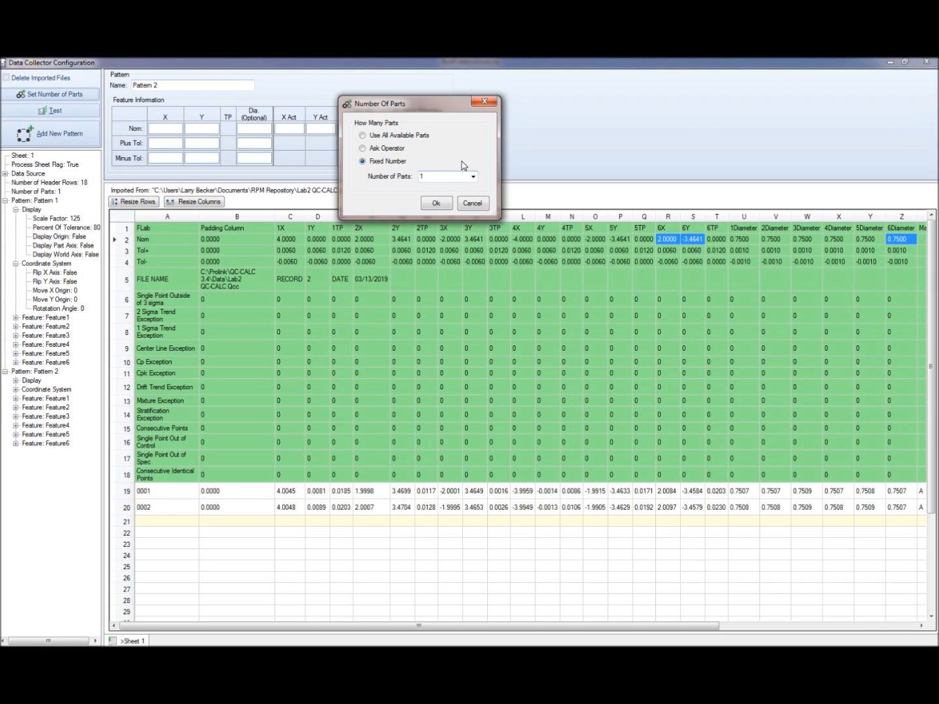
click(369, 151)
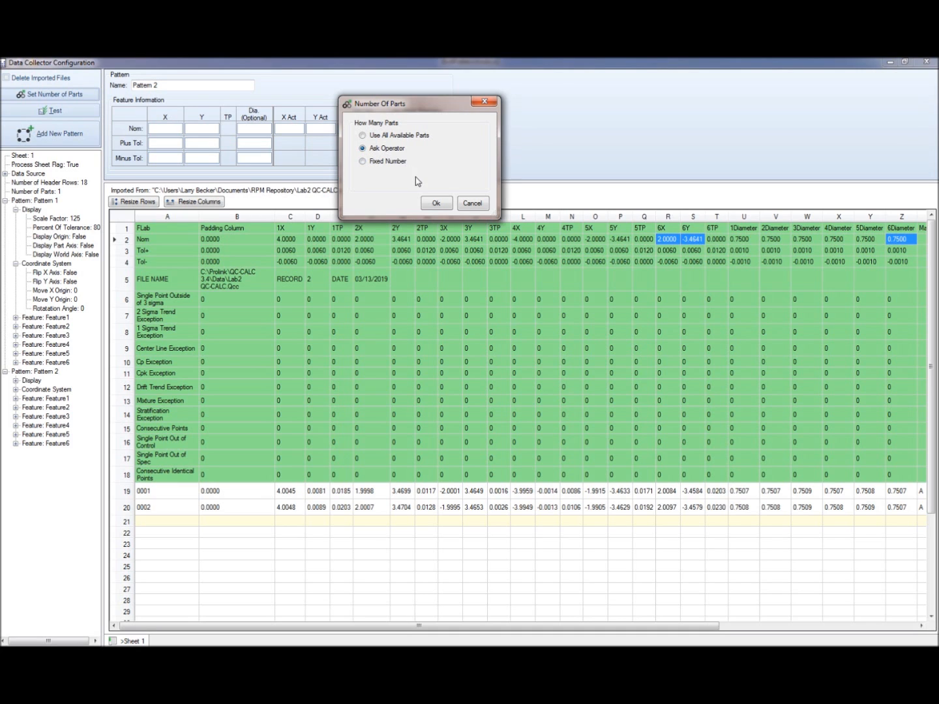
click(435, 203)
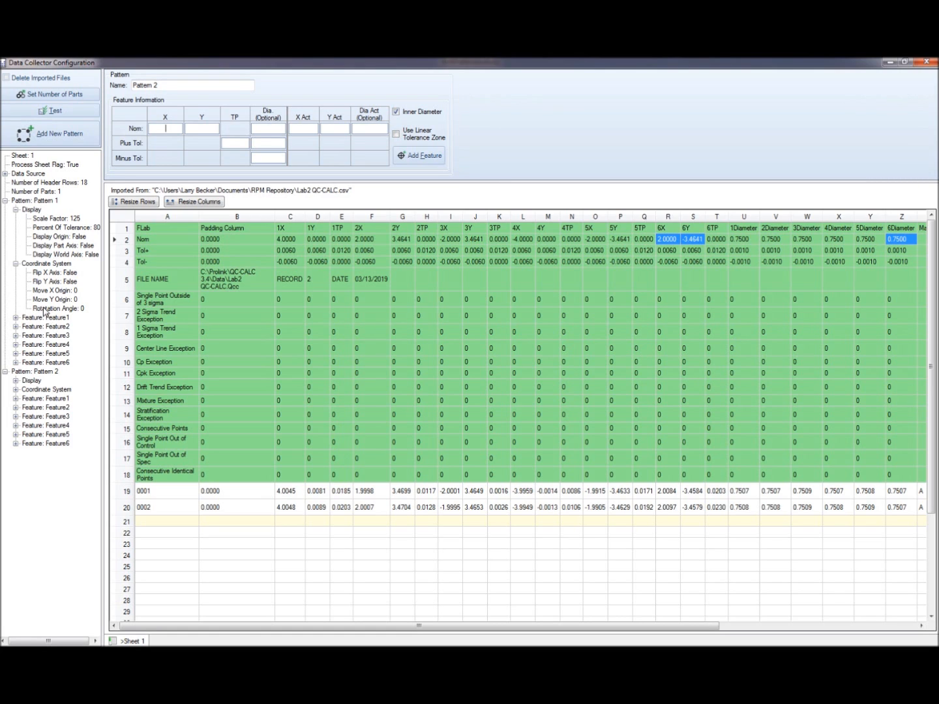
Review the editable name of Pattern 1, the cell assignments of its Feature1, and the Pattern 2 entry
click(37, 203)
click(150, 87)
drag(166, 86, 132, 86)
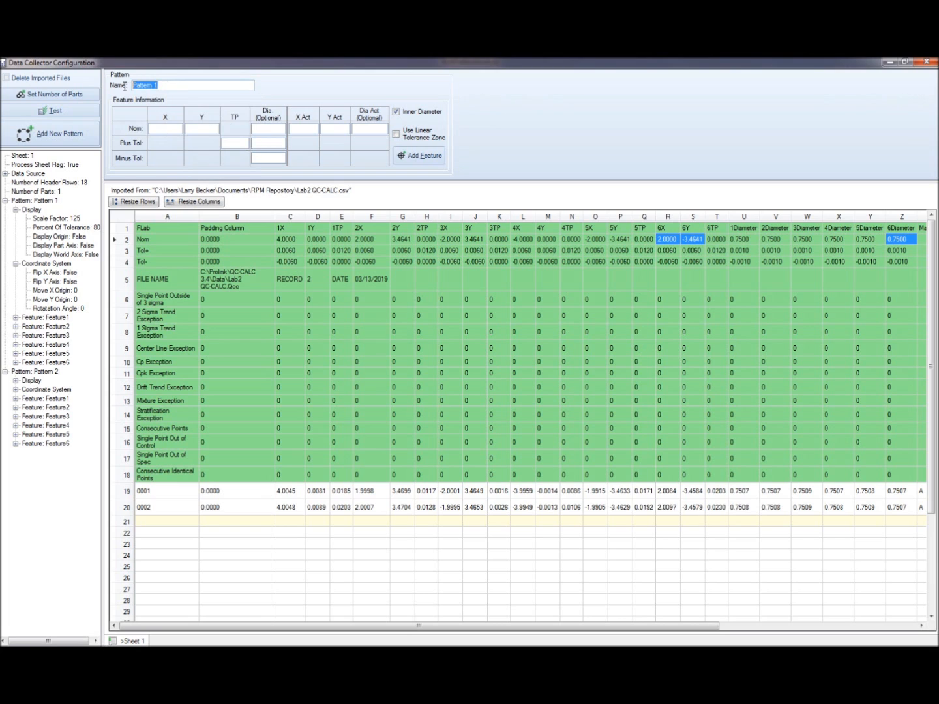
click(49, 319)
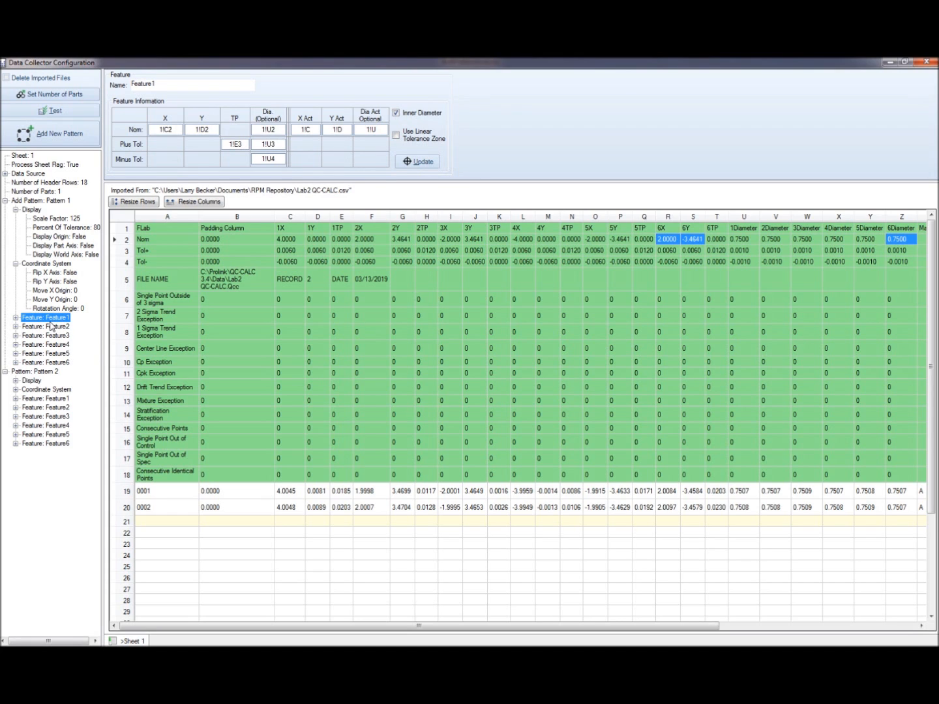
click(38, 373)
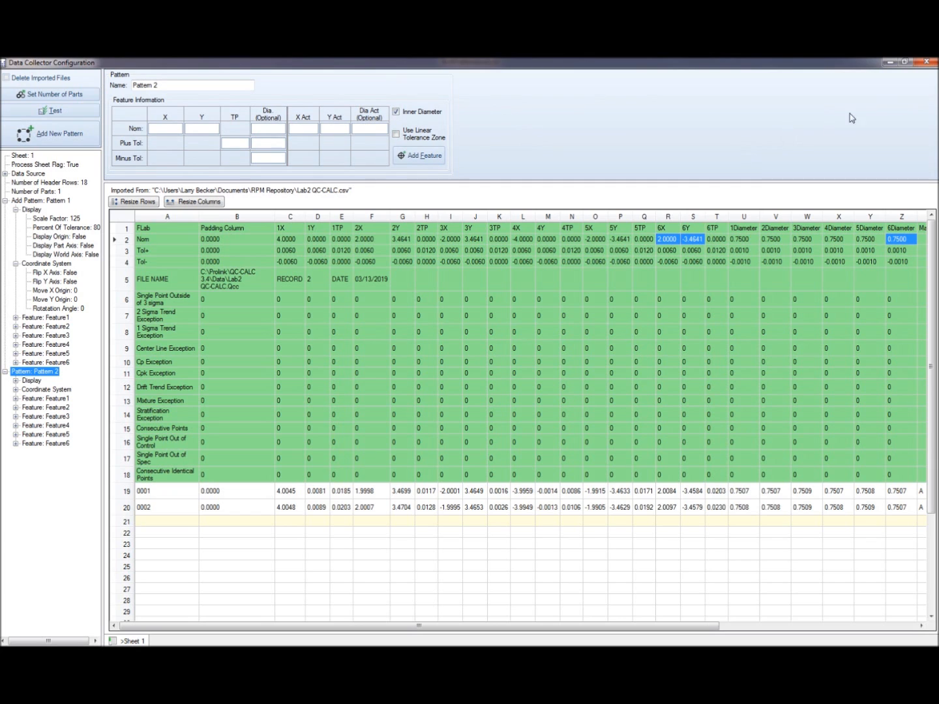
Close the data collector configuration and run the collector for two parts
click(927, 63)
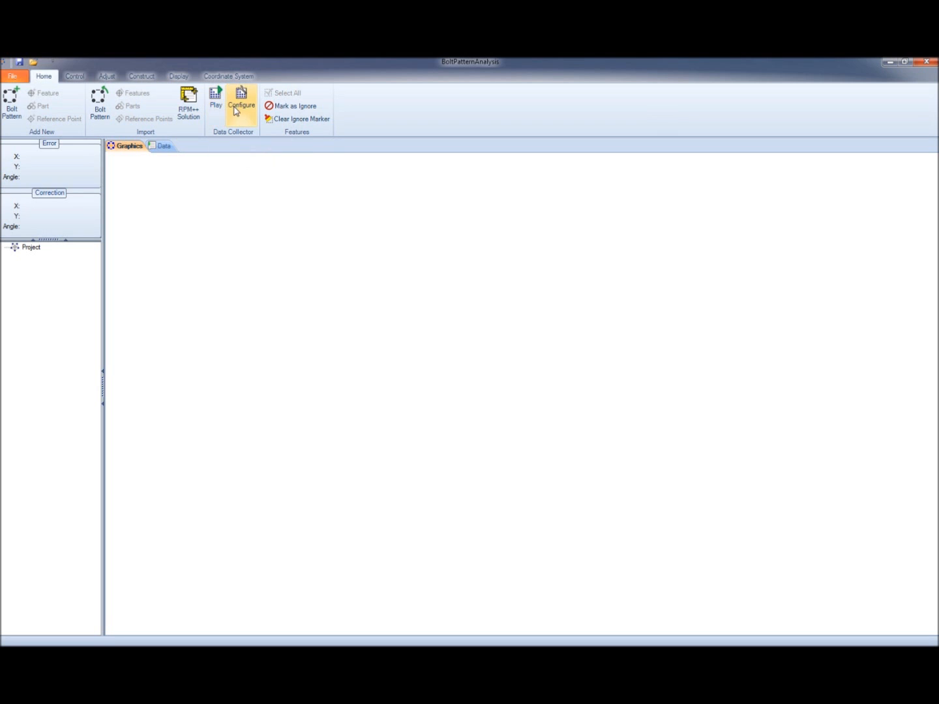
click(217, 109)
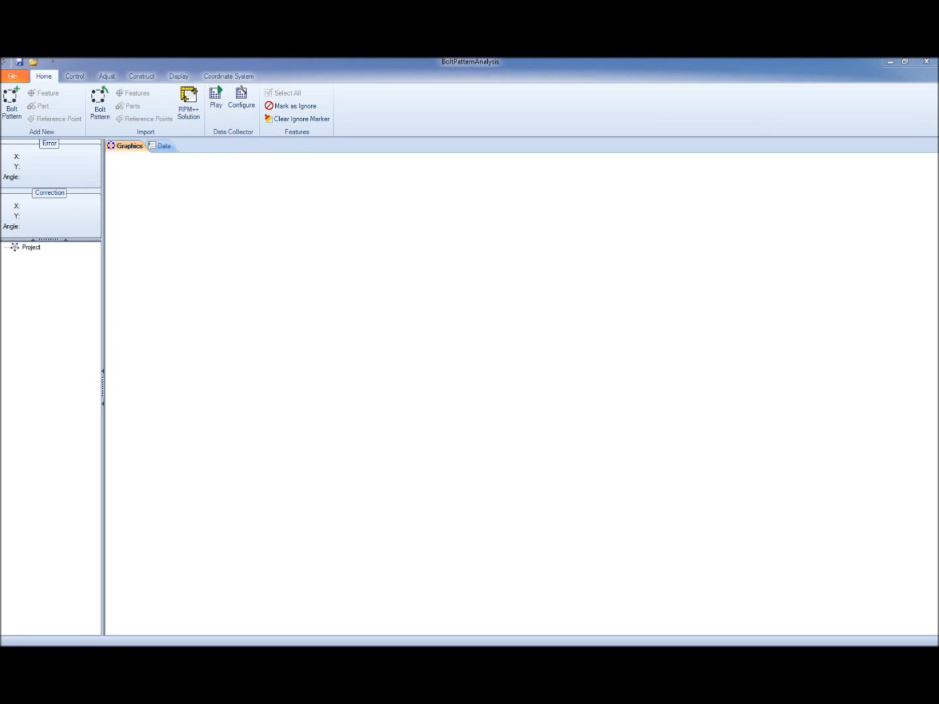
drag(182, 304, 182, 195)
click(263, 301)
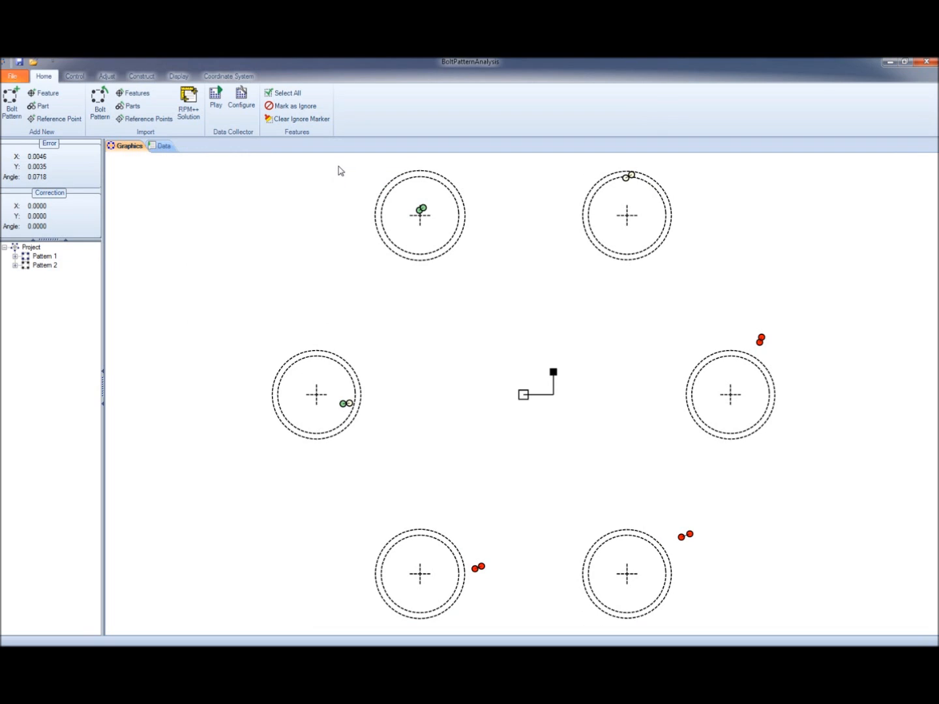
Compare the plots of Pattern 1 and Pattern 2 by switching between the two patterns
click(40, 257)
click(45, 266)
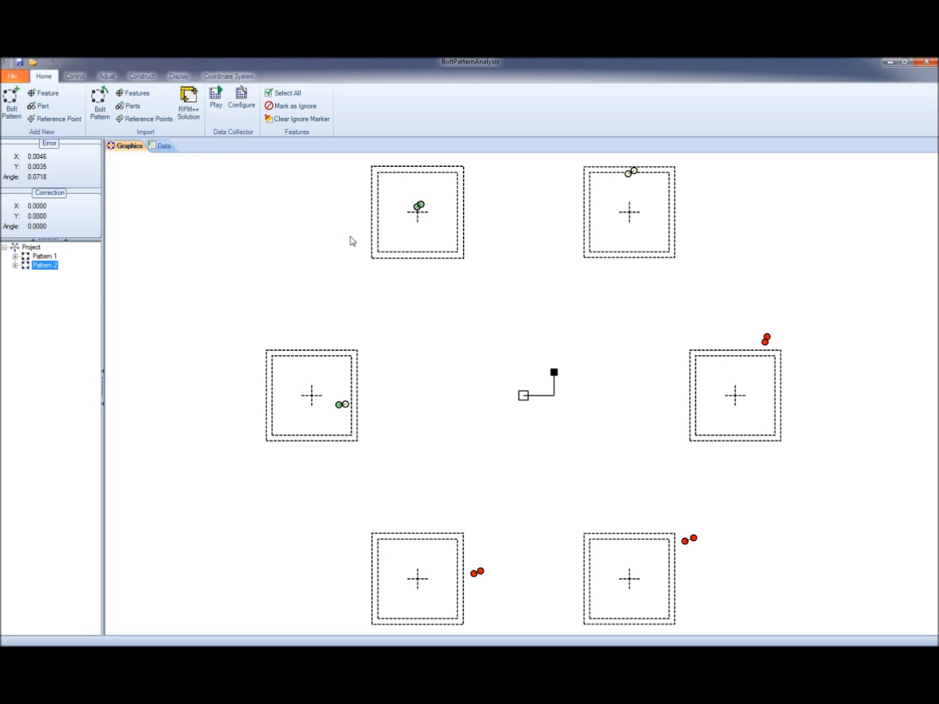
click(42, 256)
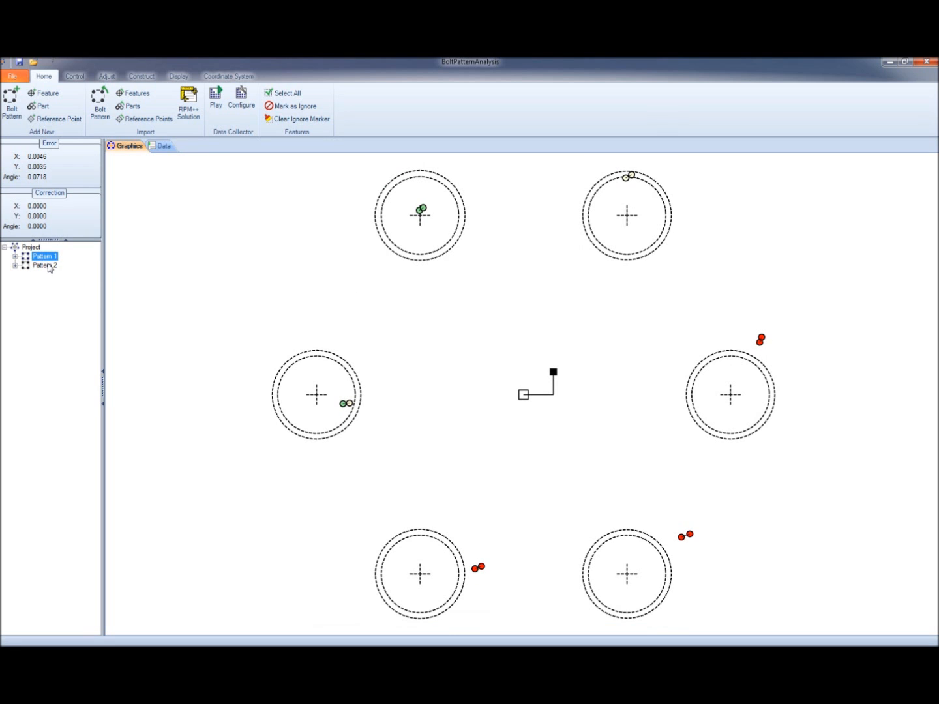
click(45, 264)
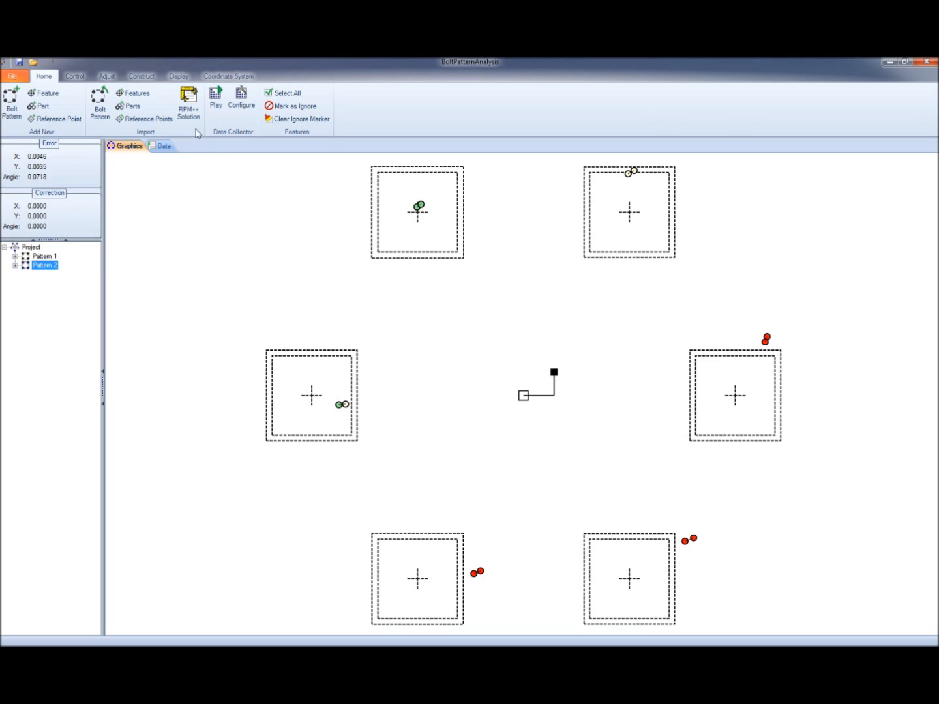
Enable Delete Imported Files in the data collector configuration and close it
click(241, 97)
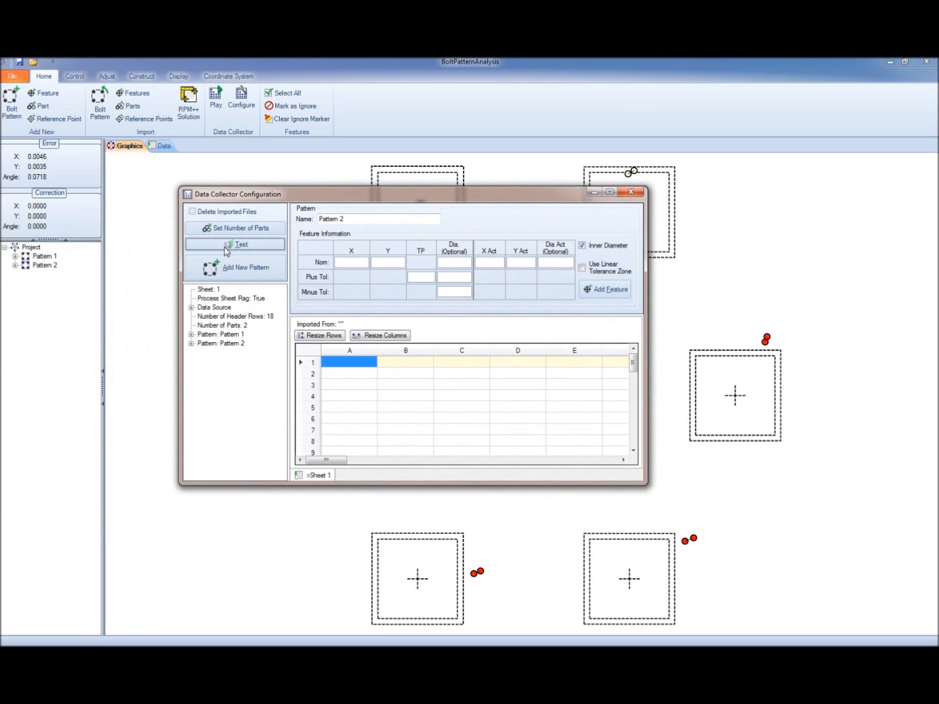
click(194, 212)
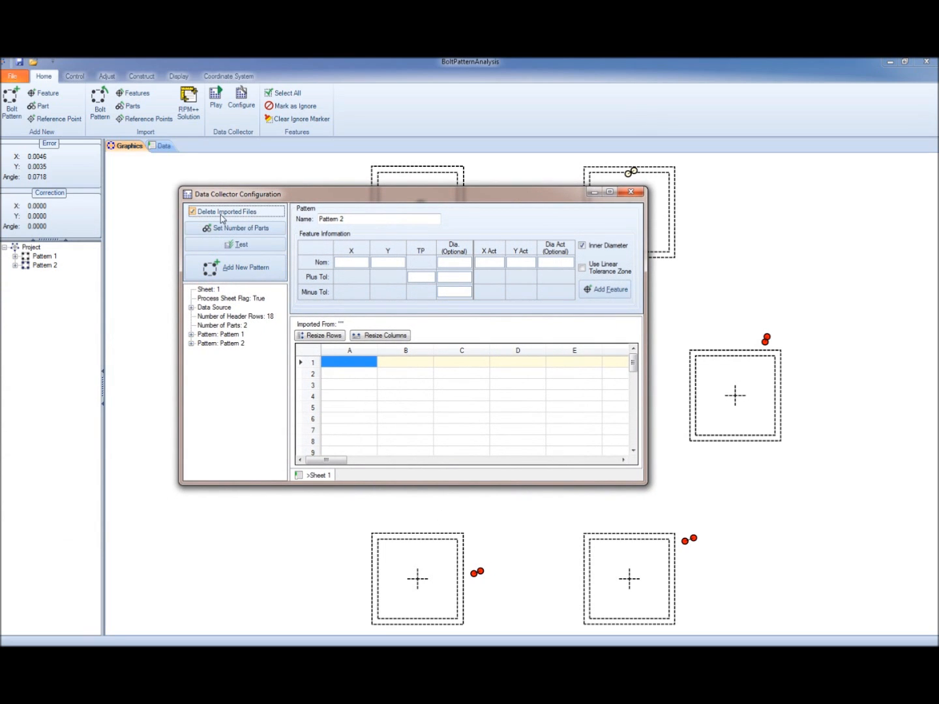
click(631, 194)
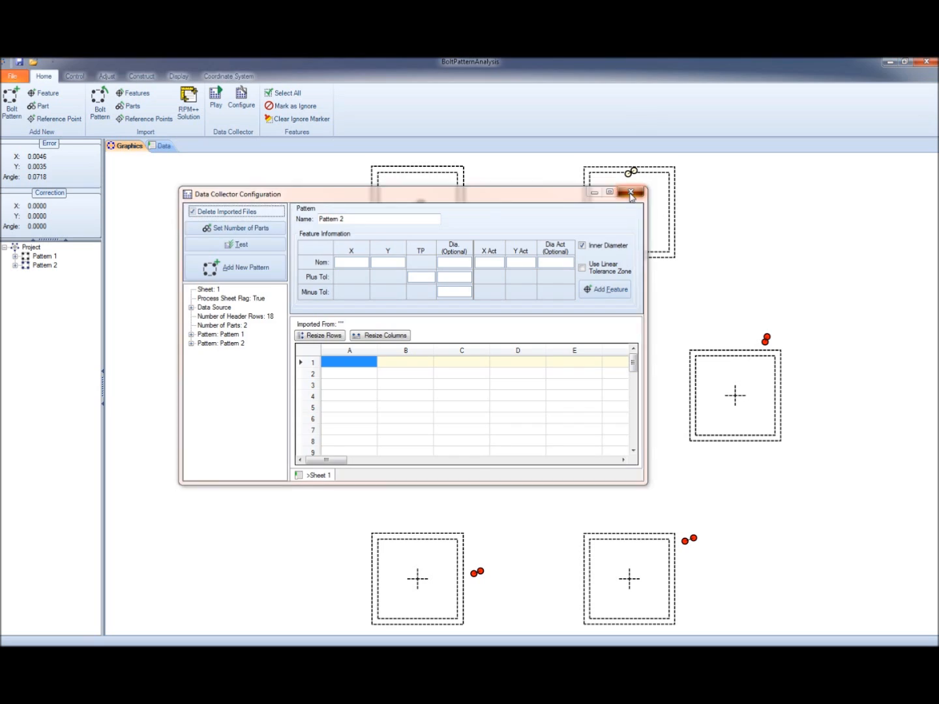
Rerun the data collector for two parts, agreeing to erase the current project data
click(217, 109)
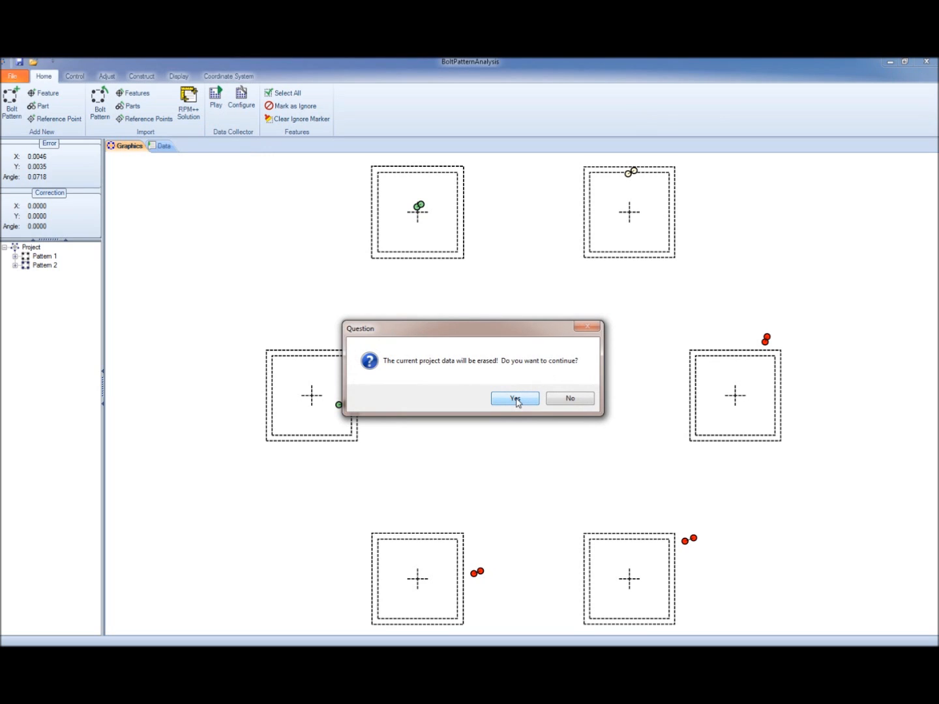
click(514, 398)
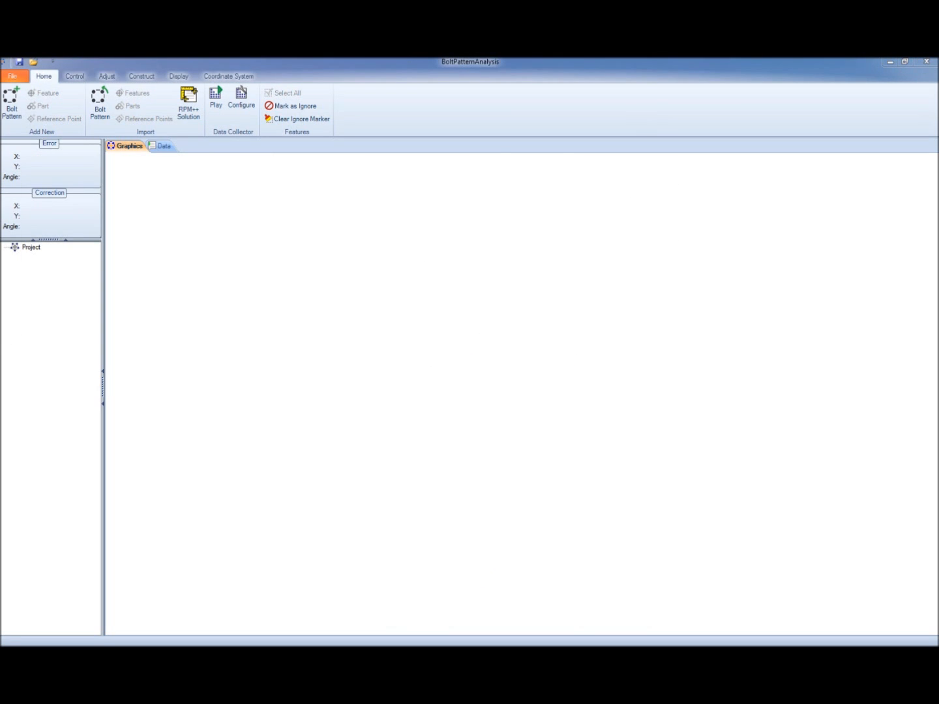
click(429, 228)
click(505, 324)
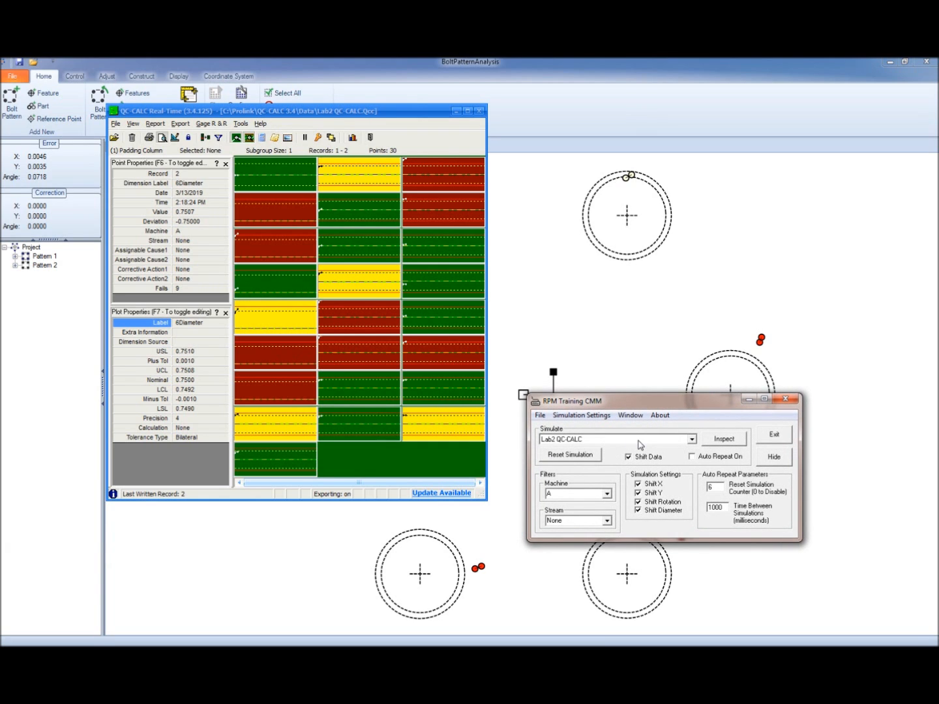
Simulate another Lab2 QC-CALC inspection in RPM Training CMM, then rerun the data collector in BoltPatternAnalysis for three parts, replacing the project data
click(728, 440)
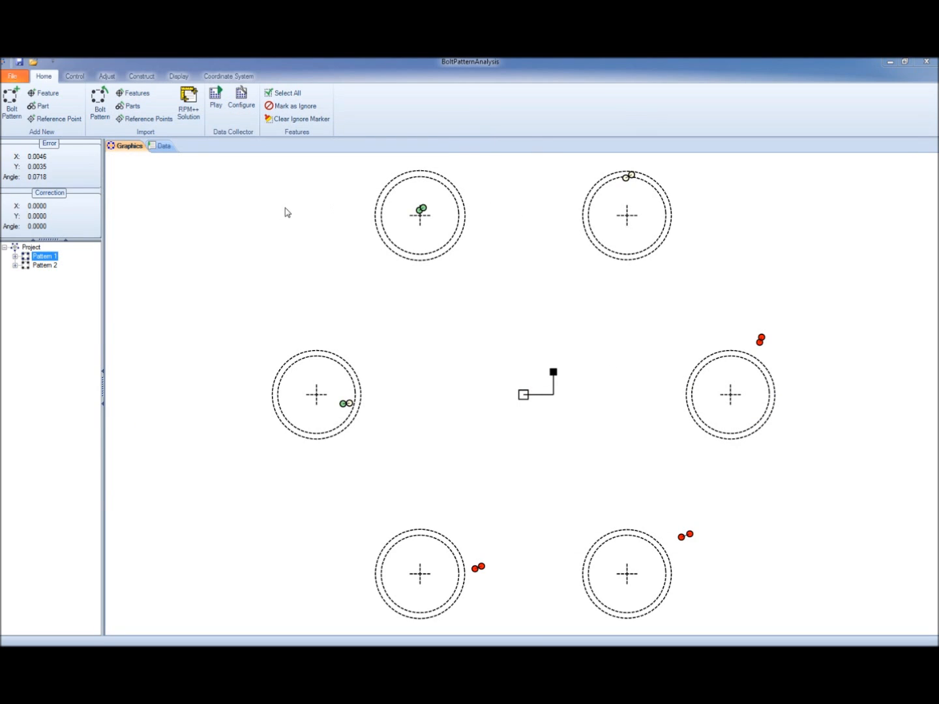
click(218, 112)
click(508, 399)
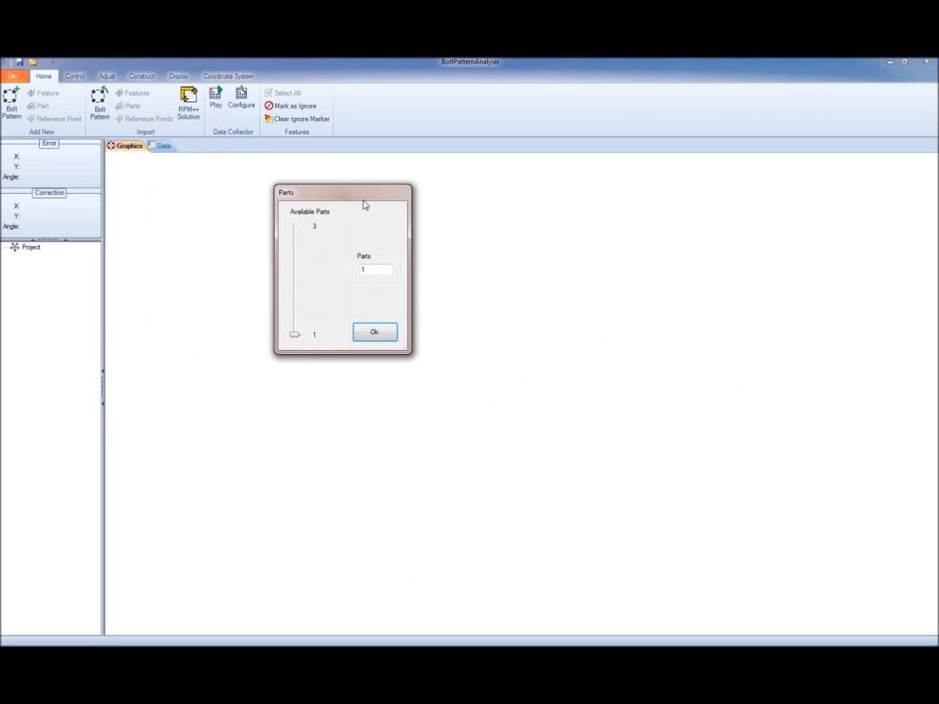
drag(294, 335, 299, 250)
click(375, 332)
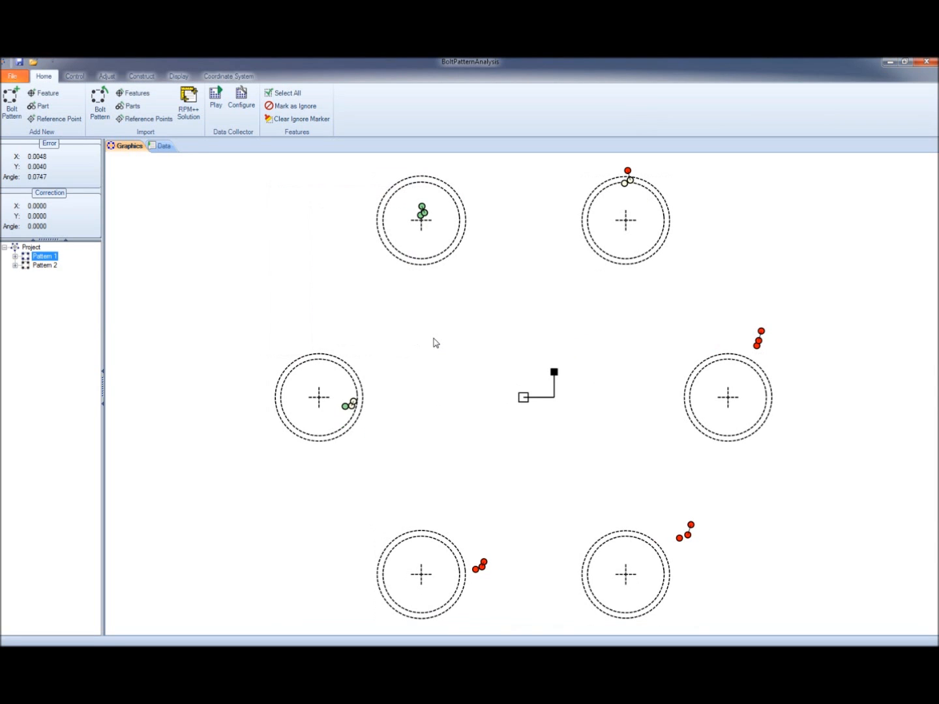